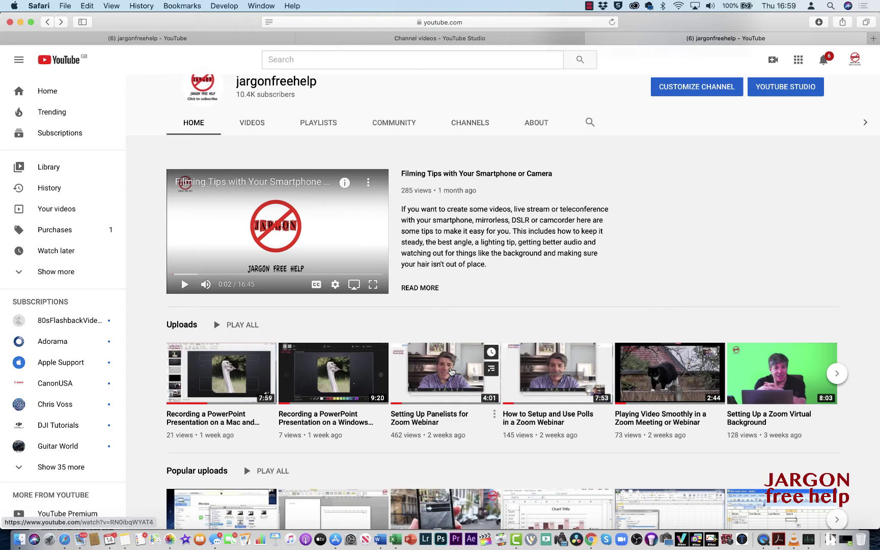
Step: Play the Zoom panelists video, show and hide its info cards, then return to the channel home
click(450, 371)
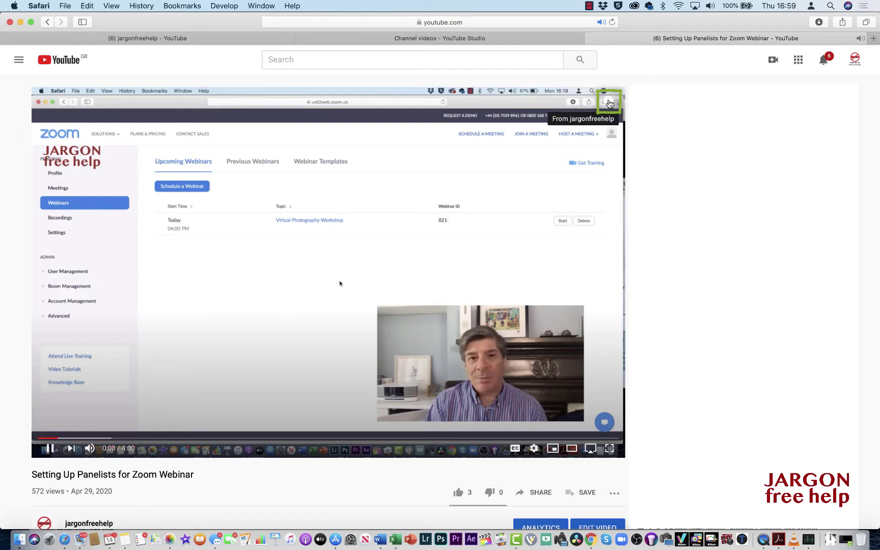
click(608, 102)
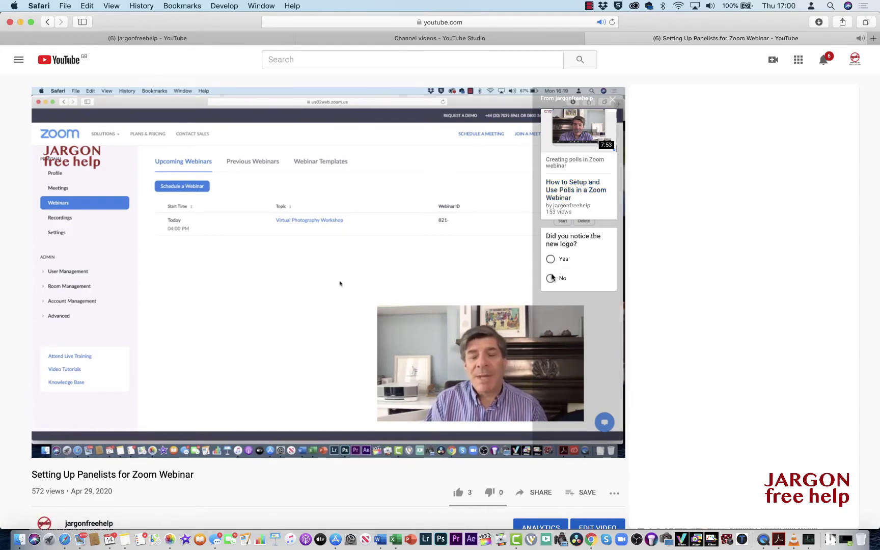
click(612, 101)
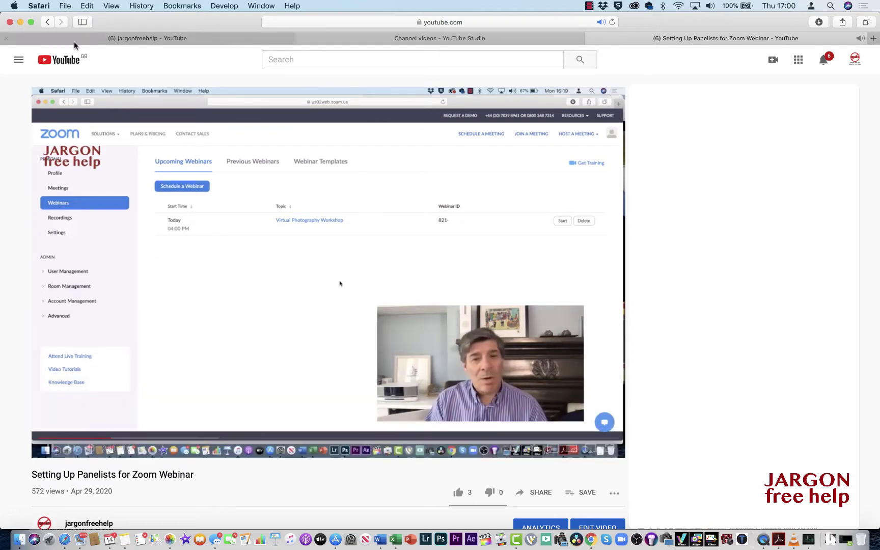
click(48, 22)
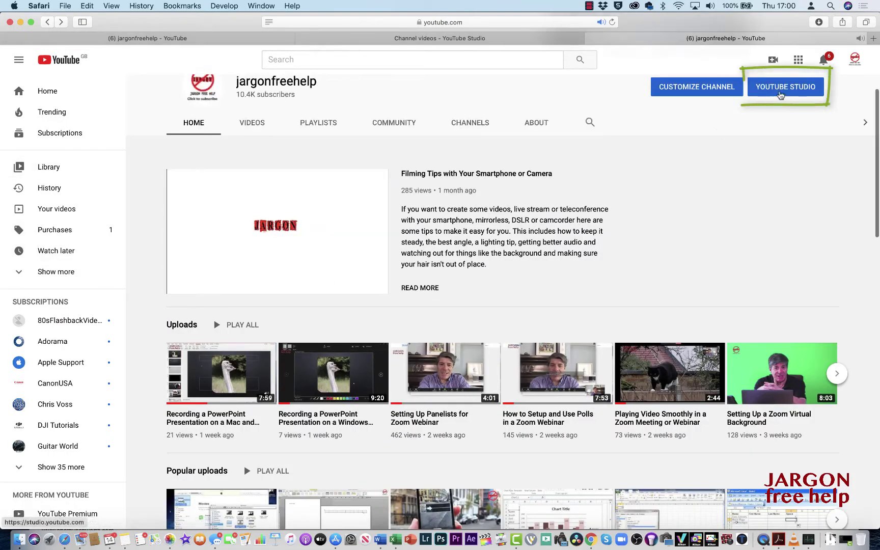
Step: Open the channel's Studio uploads list and the Canon flash video's details
click(781, 90)
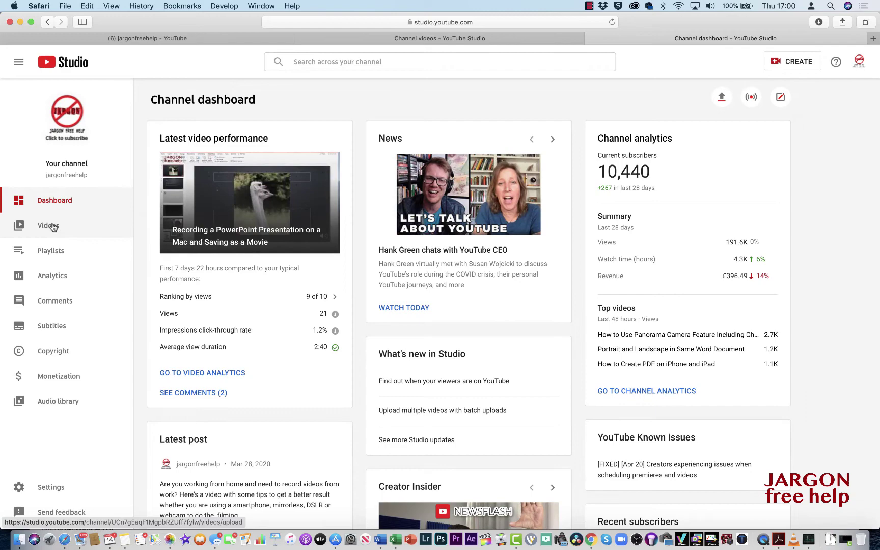
click(49, 225)
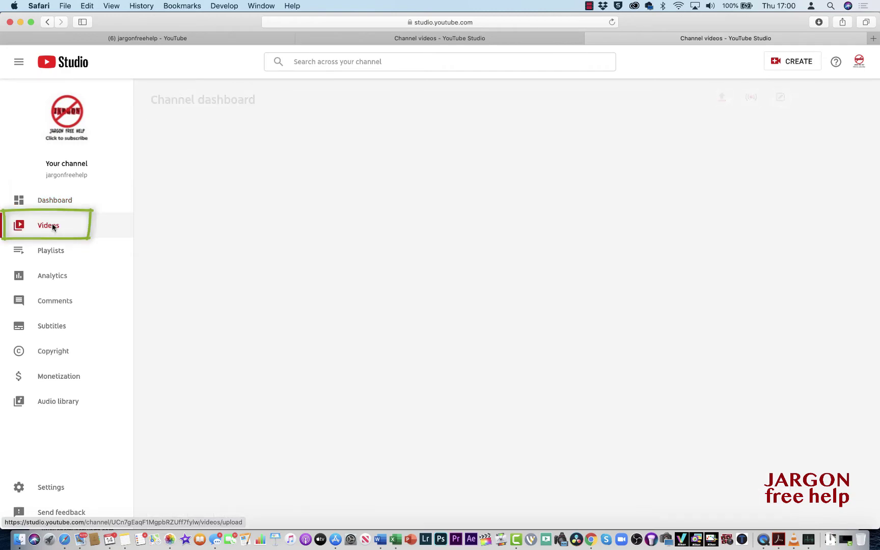
scroll(278, 337, down, 5)
scroll(278, 337, down, 3)
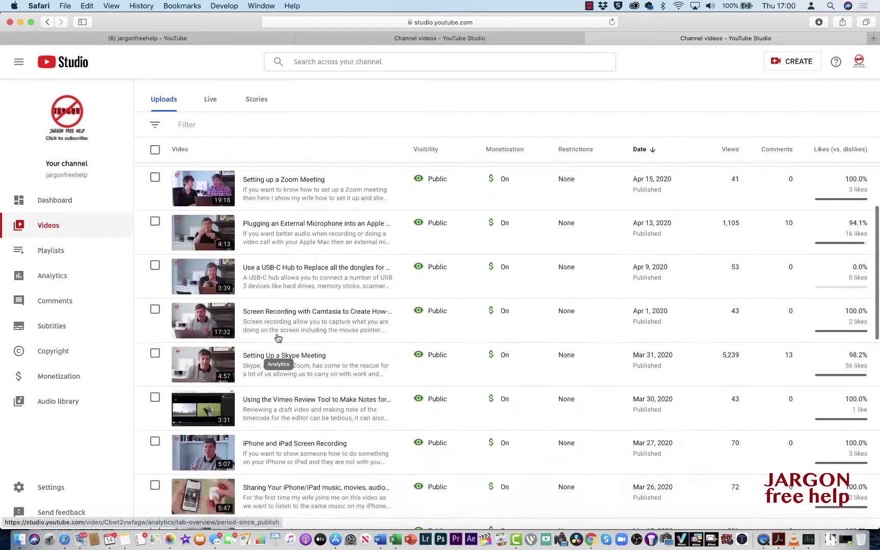
scroll(277, 337, down, 5)
scroll(277, 336, down, 3)
scroll(278, 337, down, 4)
scroll(278, 337, down, 3)
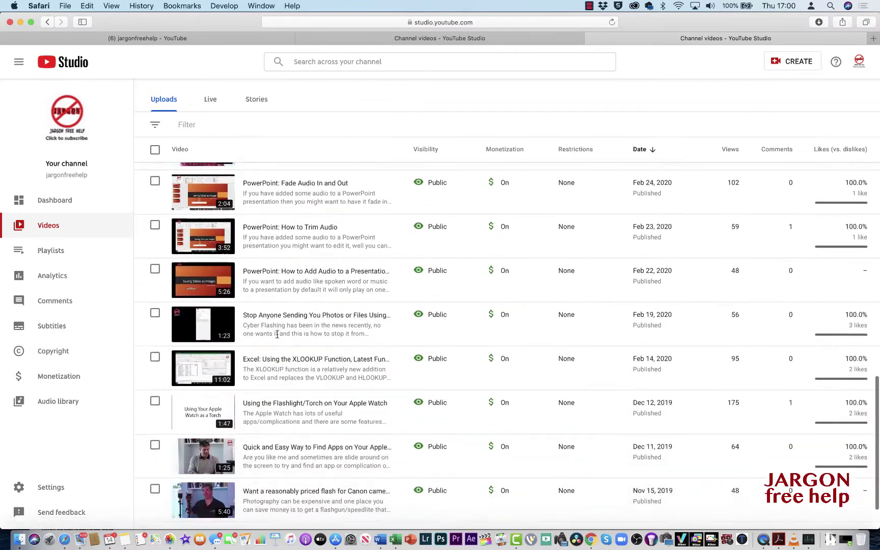
scroll(278, 337, down, 3)
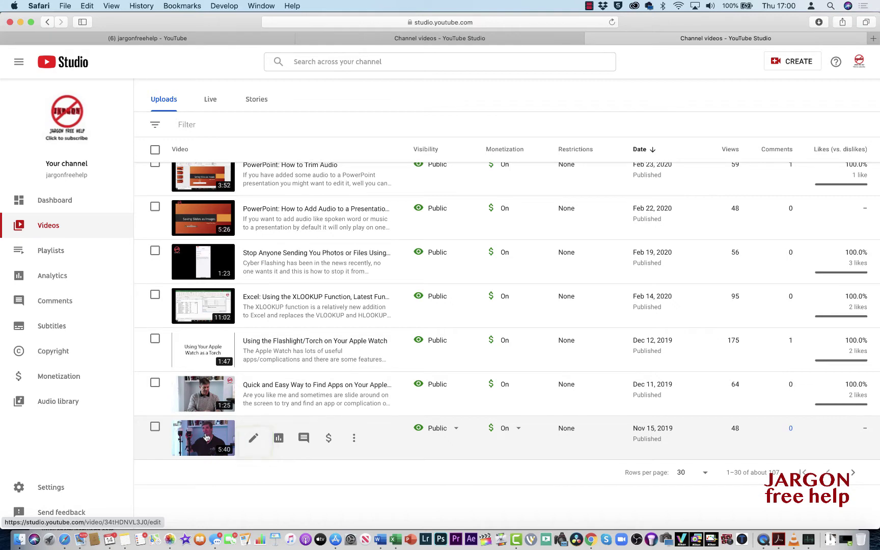
click(253, 438)
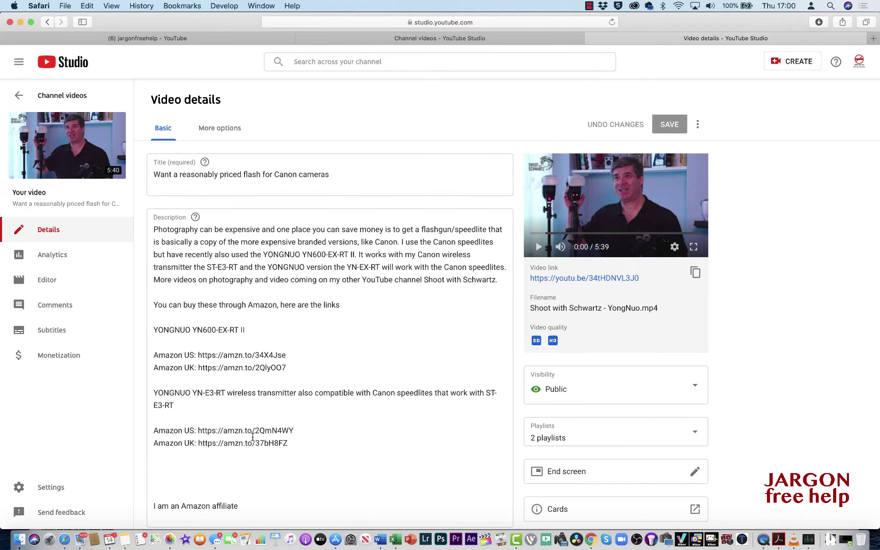
scroll(559, 343, down, 3)
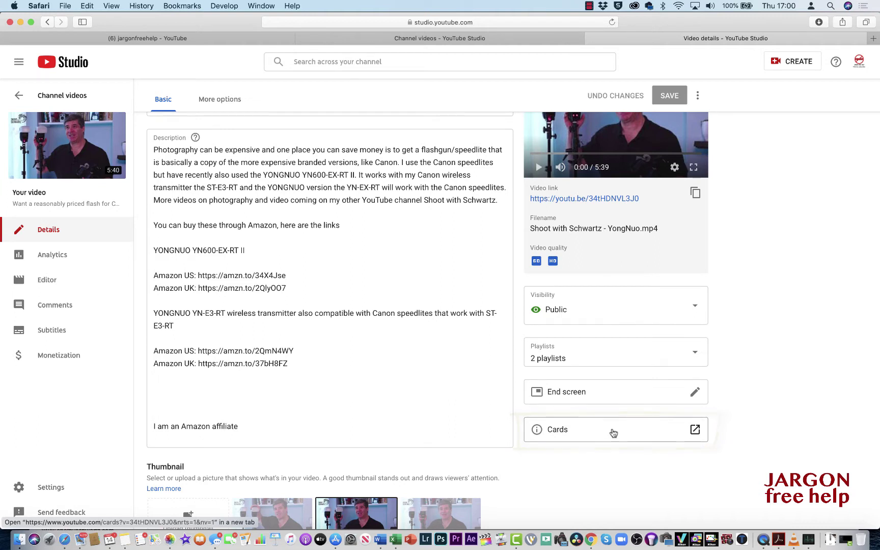
Step: Open the Cards editor for the Canon flash video
click(613, 433)
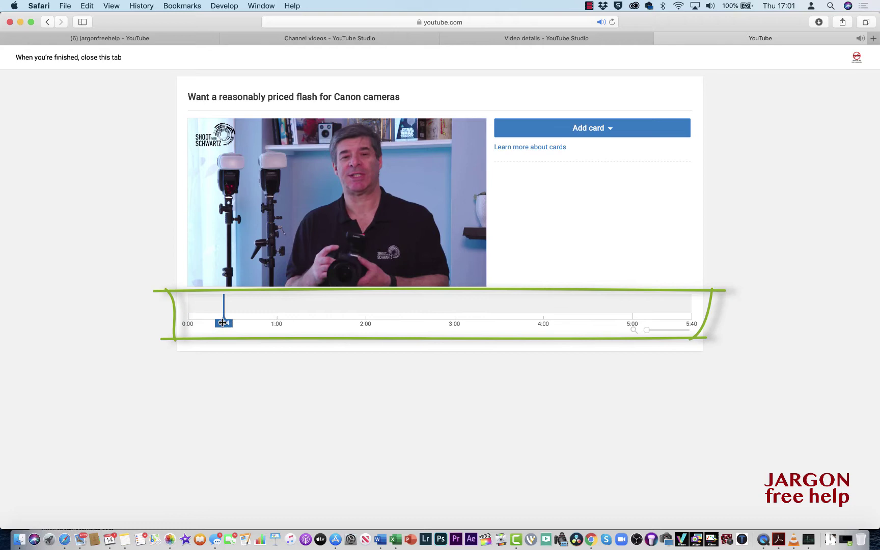
Step: Place the card point at about 0:36 and start a Video or Playlist card
click(238, 328)
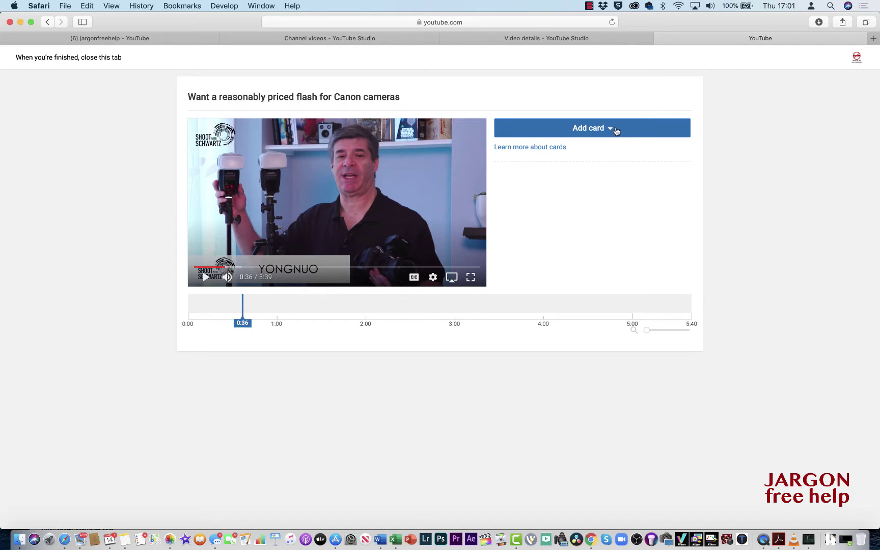
click(611, 130)
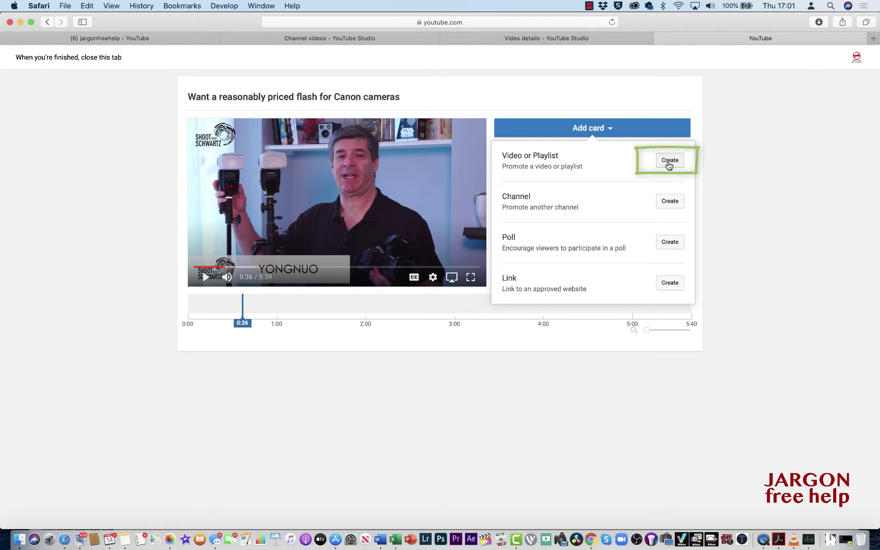
click(670, 160)
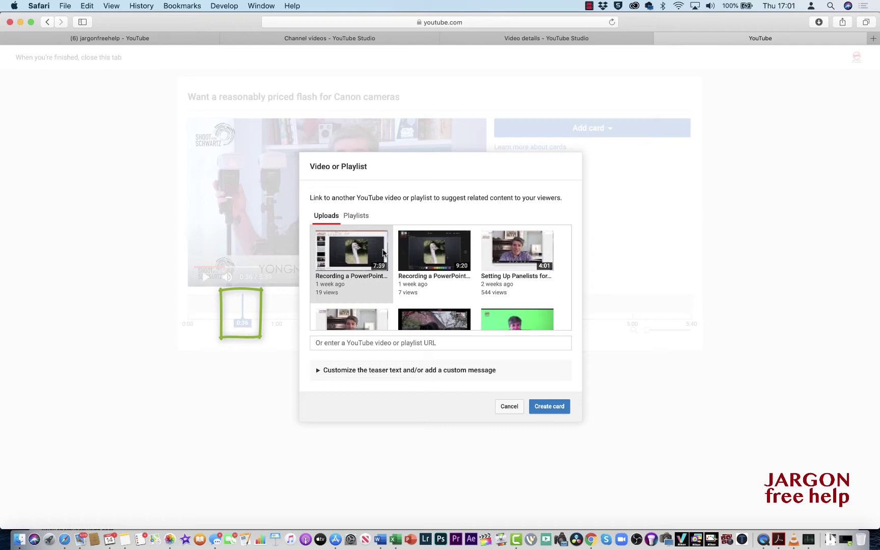
scroll(383, 253, down, 3)
scroll(382, 253, down, 3)
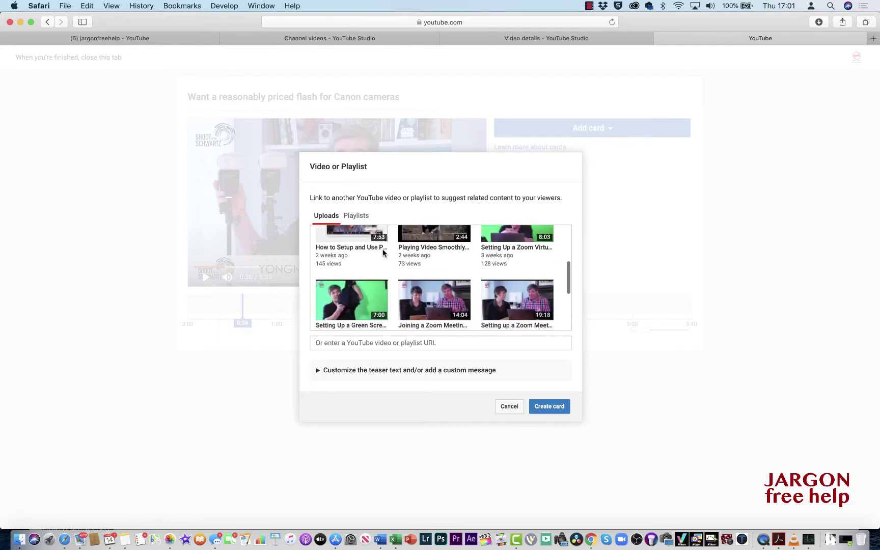
scroll(381, 253, down, 3)
scroll(382, 252, down, 3)
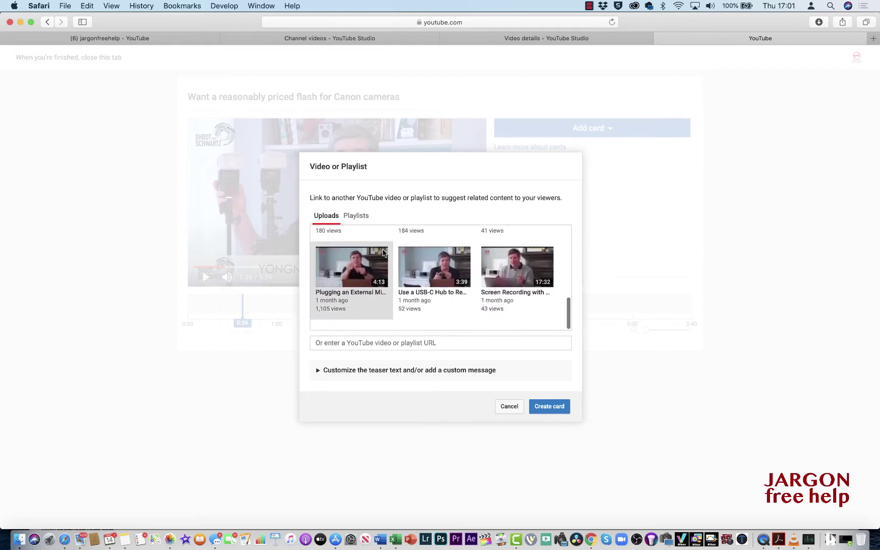
scroll(383, 253, up, 1)
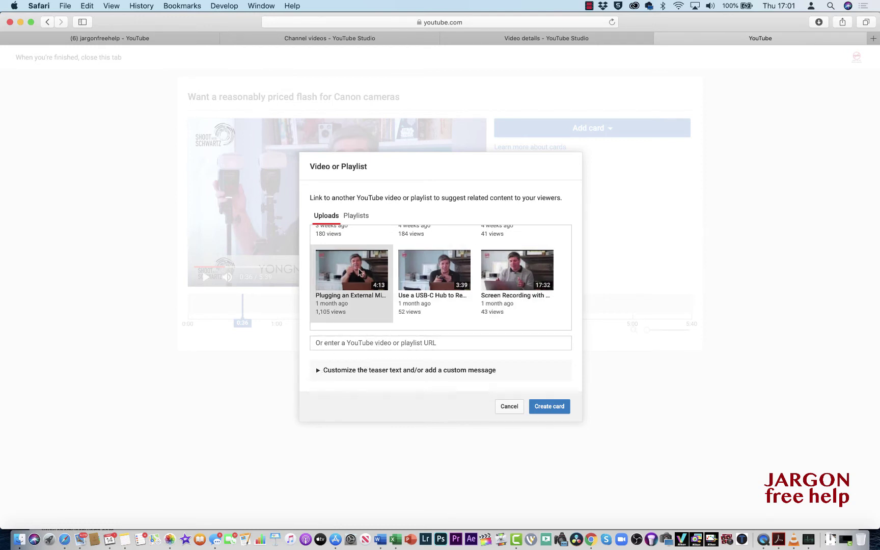
Step: Link the card to 'Plugging an External Microphone' with message 'How to plug in external mic' and teaser text
click(359, 273)
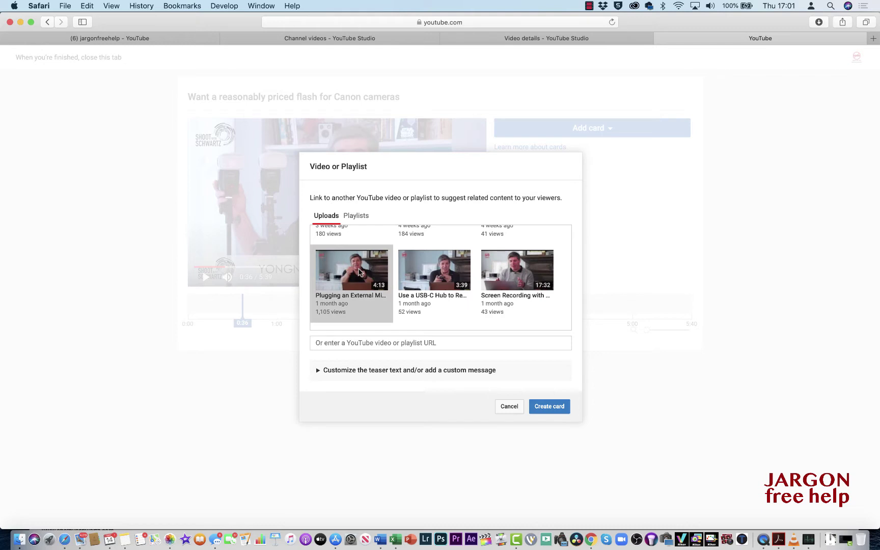
click(318, 342)
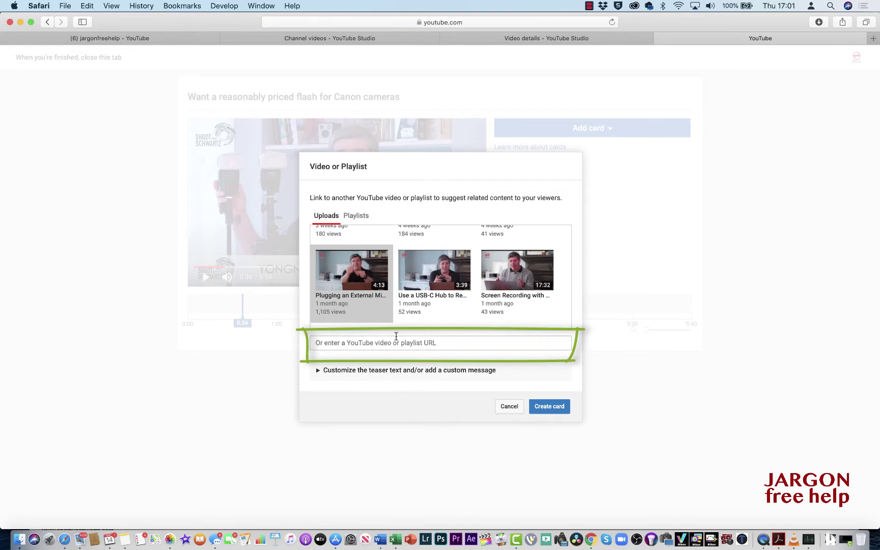
click(318, 372)
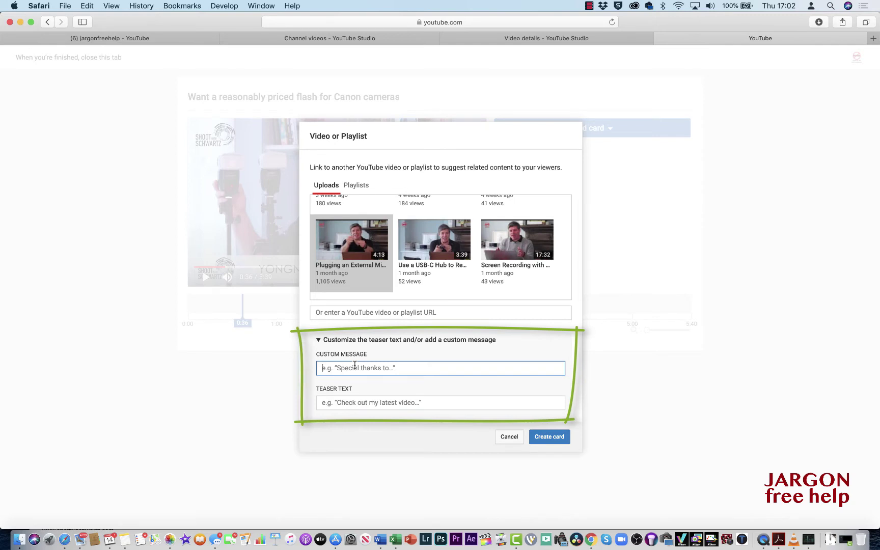
text(How to plug in external mic)
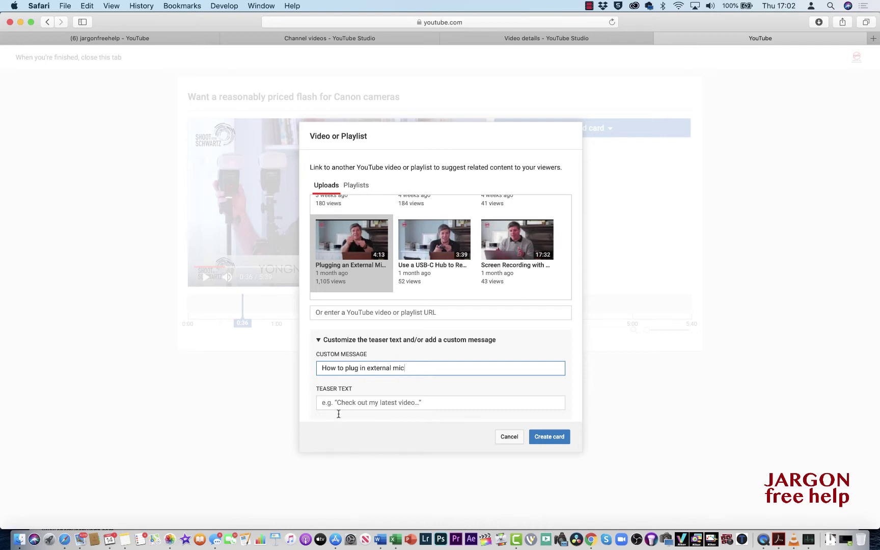
click(344, 403)
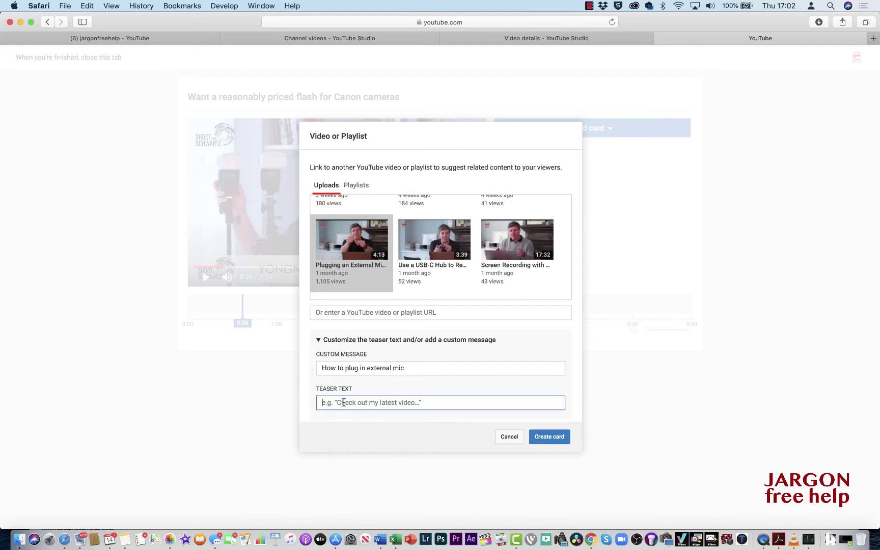
text(Watch video to see how)
key(BackSpace)
key(BackSpace)
key(BackSpace)
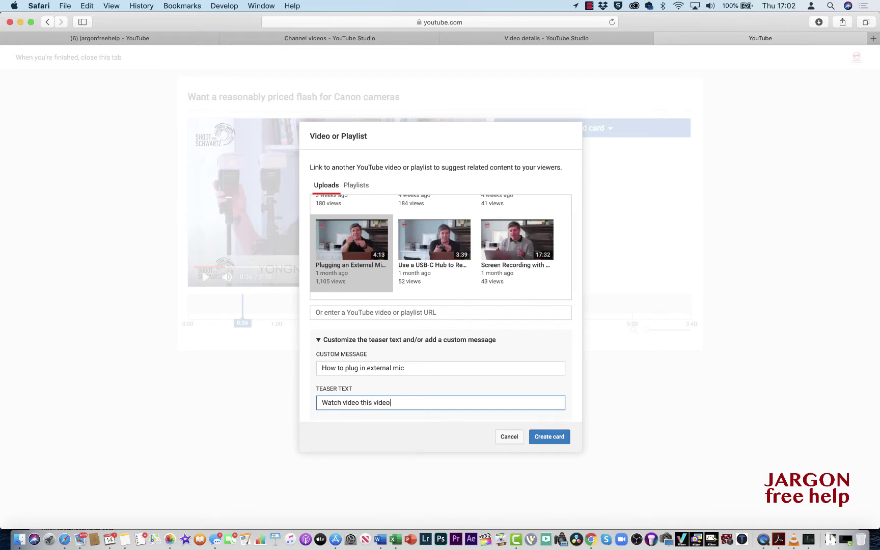
Step: Create the microphone video card, preview to about 1:09, and keep its marker at 0:36
click(549, 436)
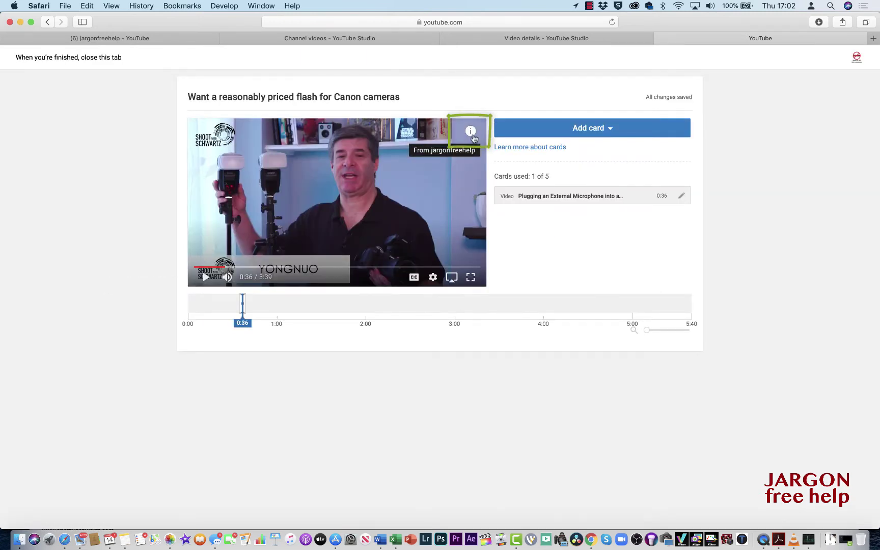
drag(242, 323, 290, 322)
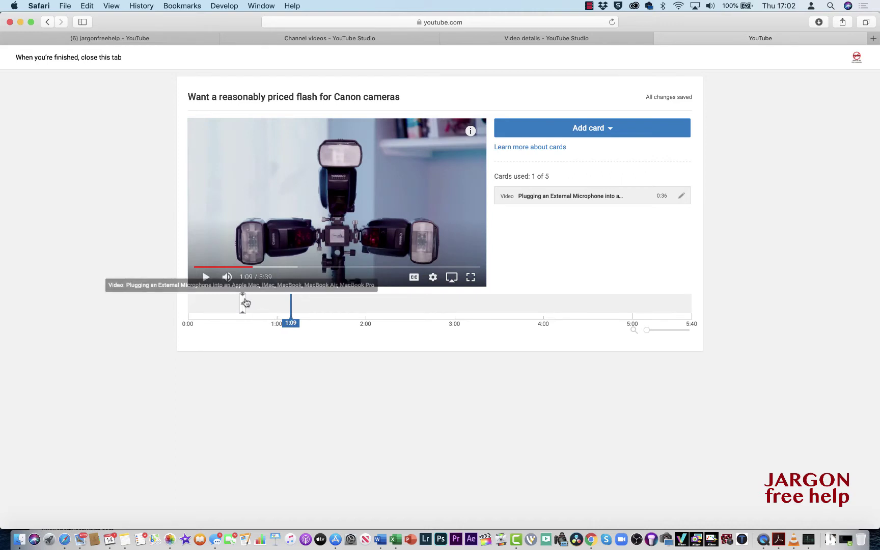
drag(244, 306, 244, 308)
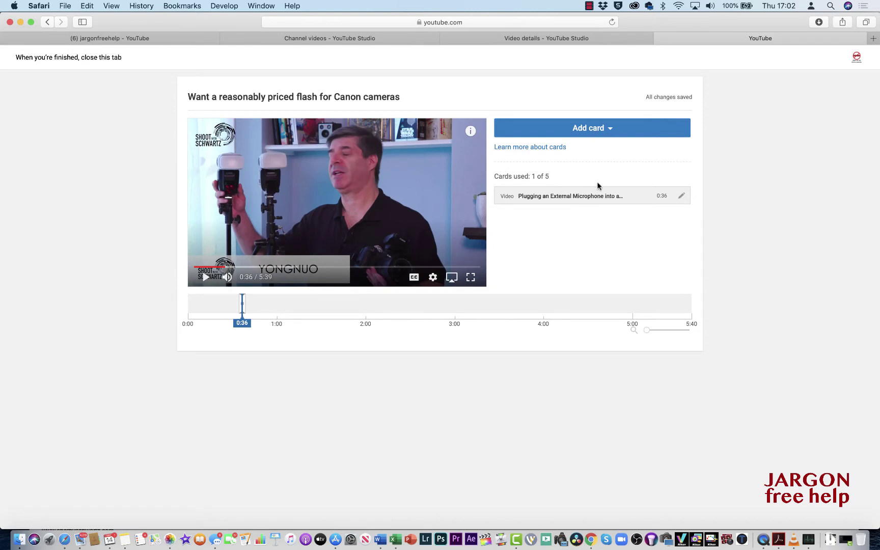
Step: Create a Shoot with Schwartz channel card from its pasted URL, with teaser 'Video and Photography'
click(611, 129)
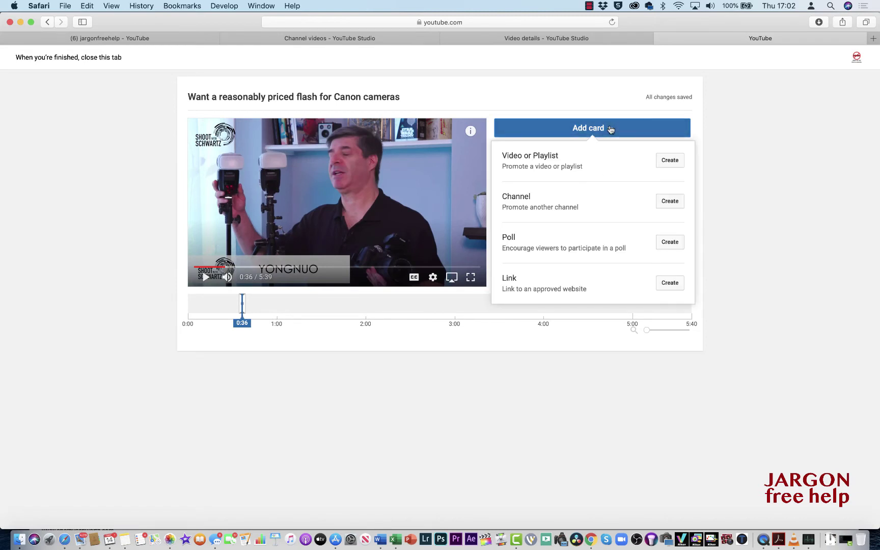
click(669, 201)
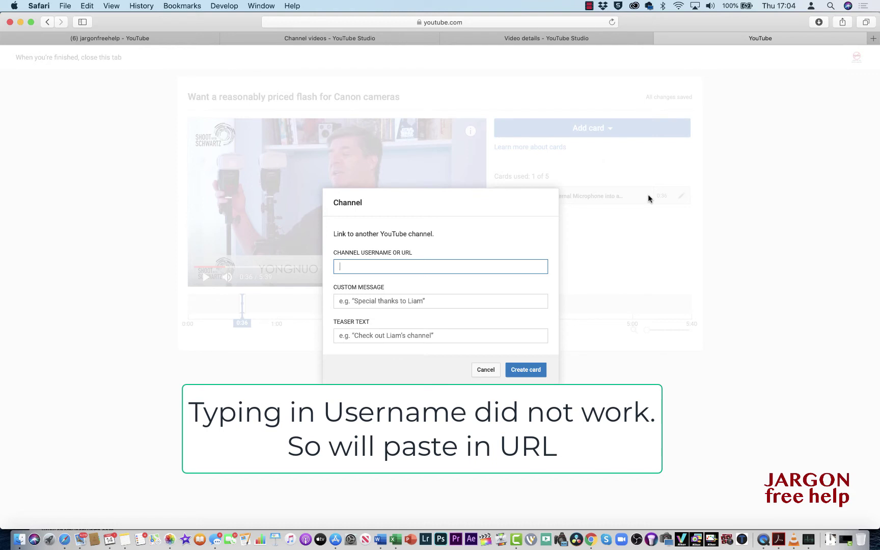
text(https://www.youtube.com/channel/UCxax6AMiK5HBlCgqR_w_7zw)
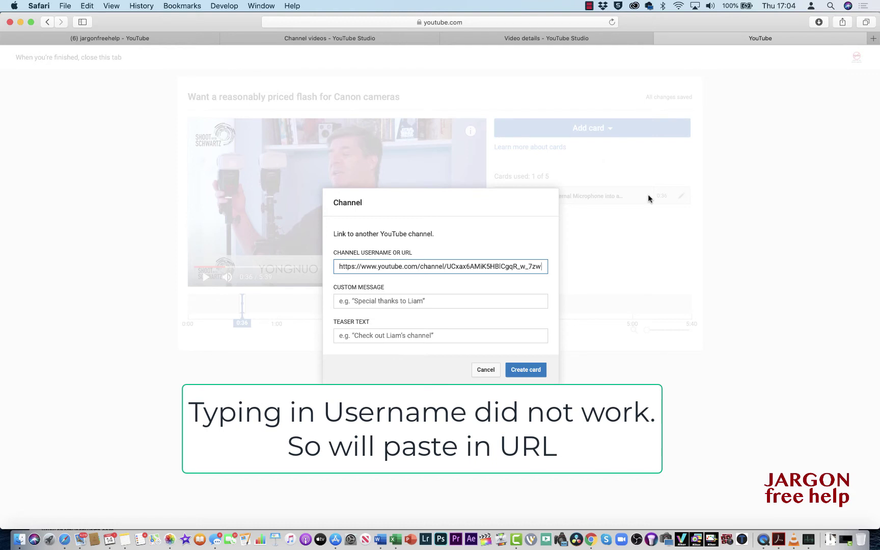
click(420, 302)
text(Shoot with Schwartz)
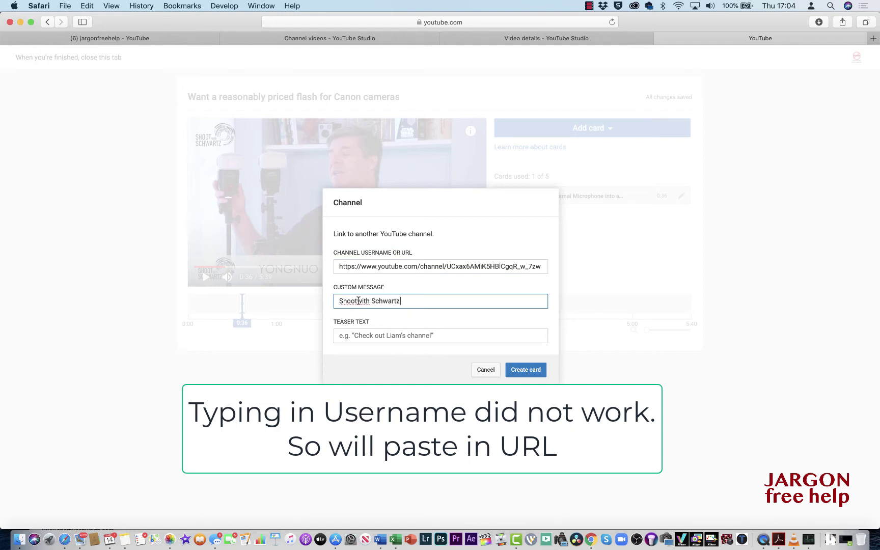
click(378, 335)
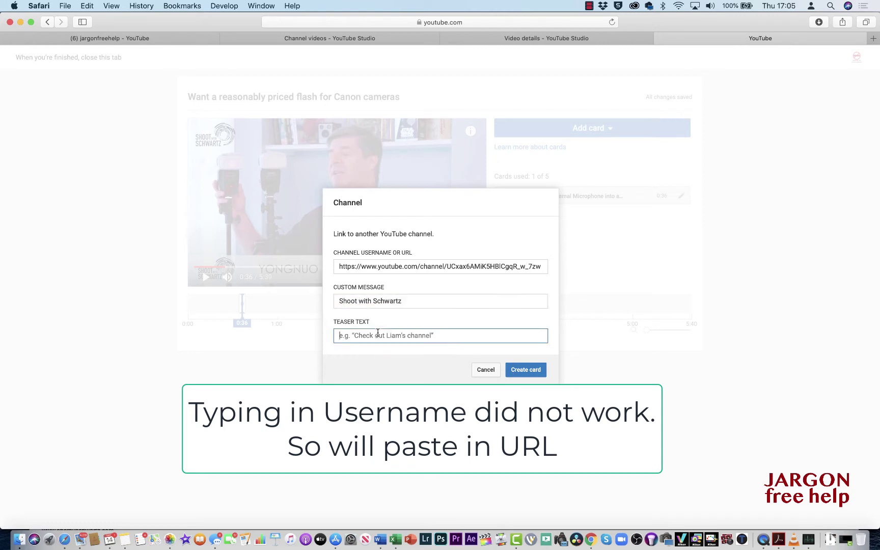
text(PVideo)
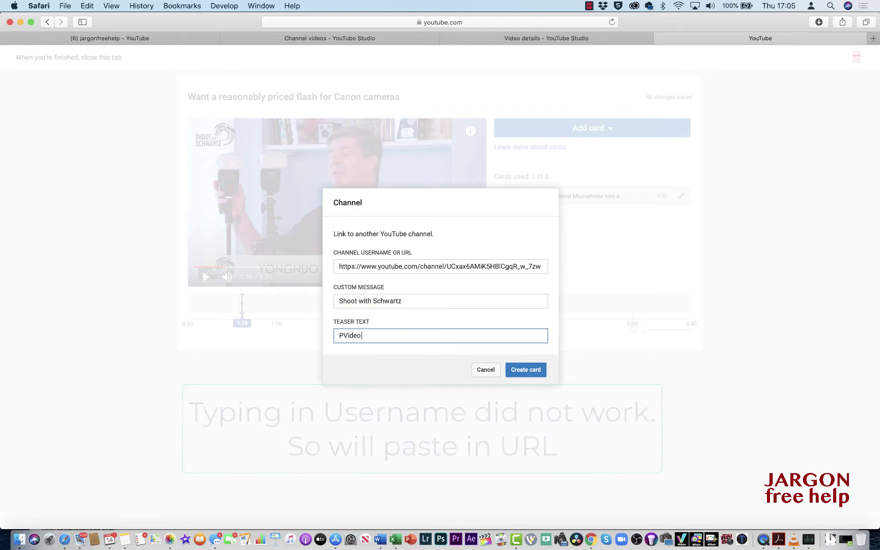
key(BackSpace)
key(BackSpace)
key(BackSpace)
text(V)
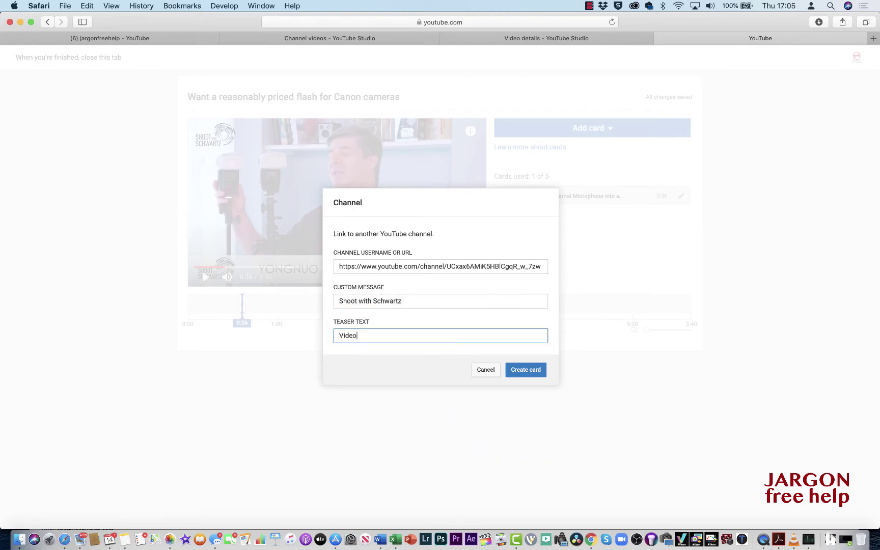
text(graphy)
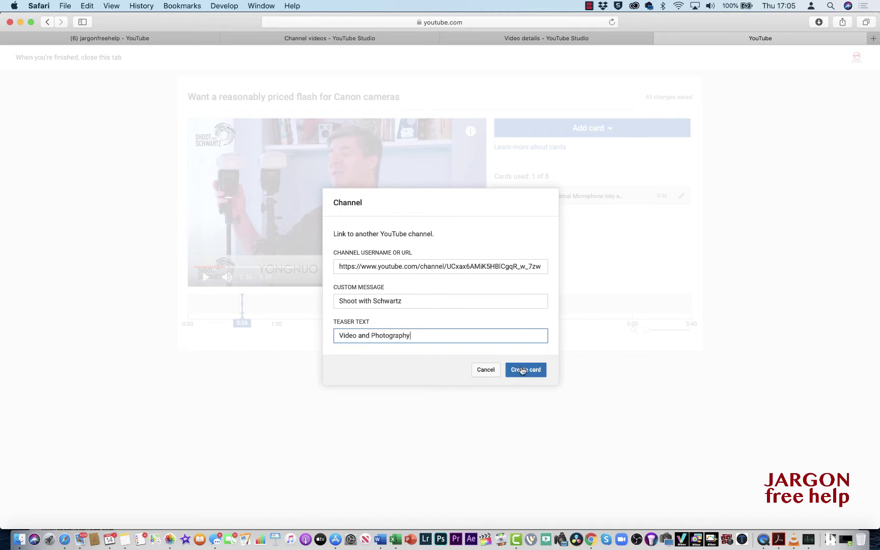
click(525, 370)
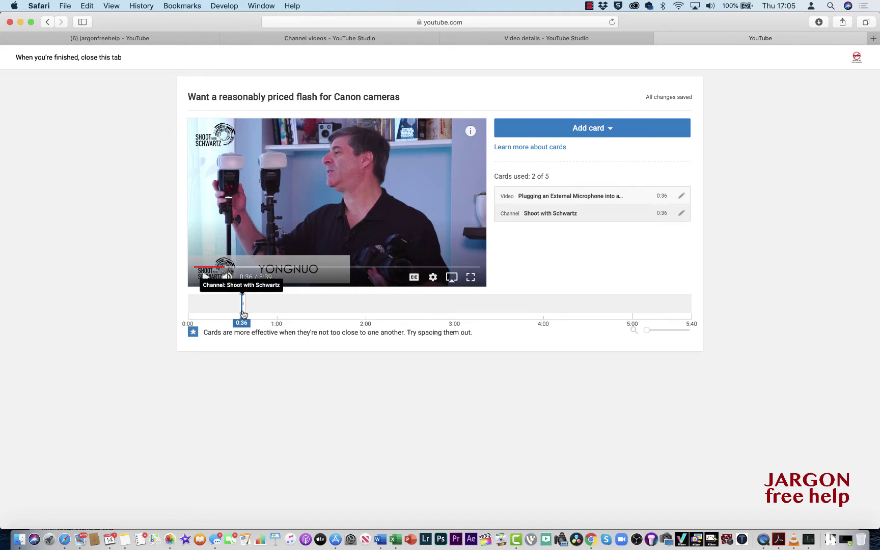
Step: Drag the Shoot with Schwartz card marker from 0:36 to 0:59
drag(242, 309, 278, 313)
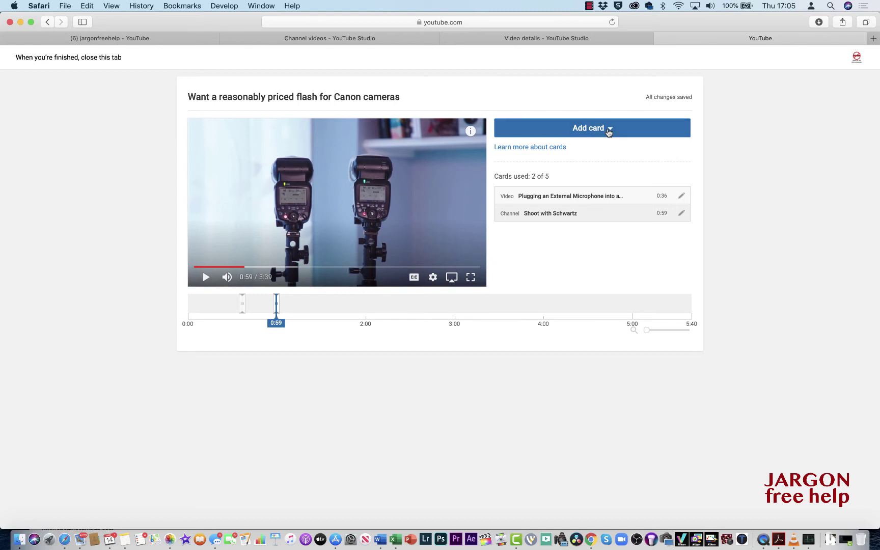
Step: Create a 'What camera brand do you use' poll with Canon, Nikon, Sony, Olympus and FujiFilm
click(608, 131)
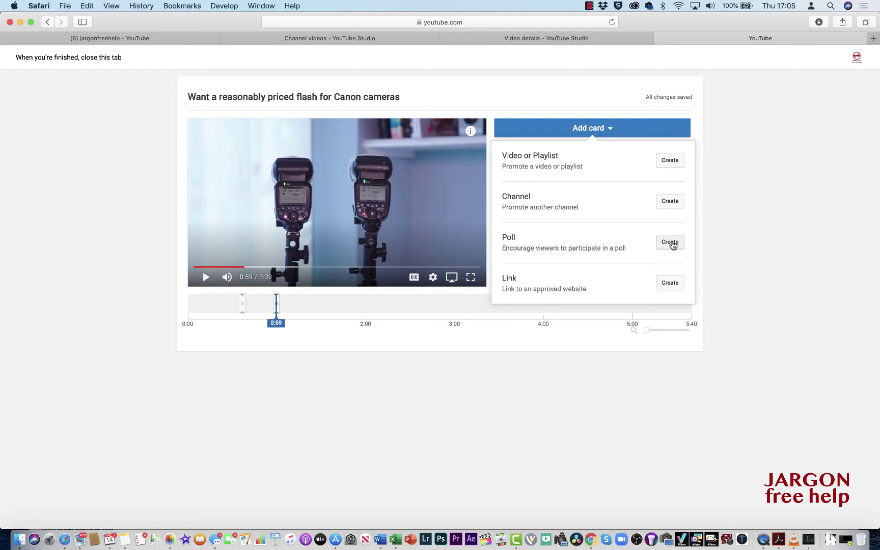
click(670, 242)
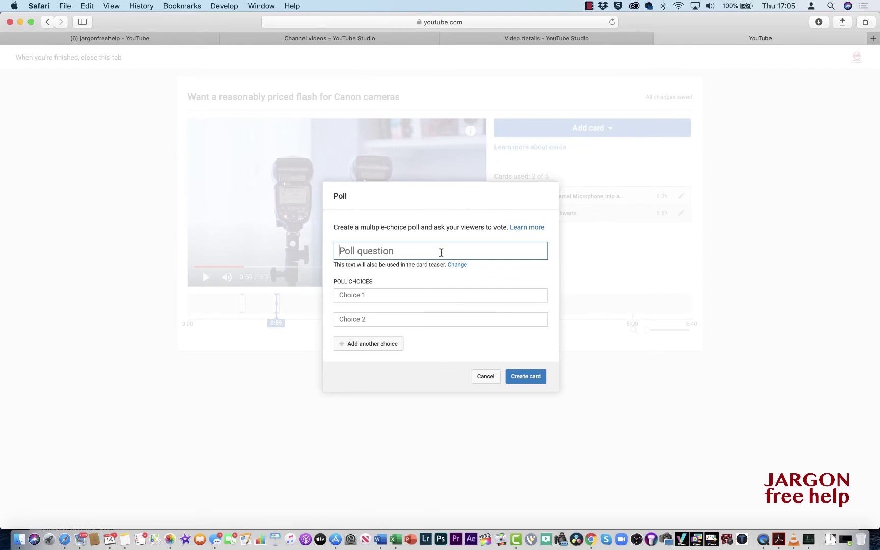
text(What cam)
text(era brand do you use)
click(421, 295)
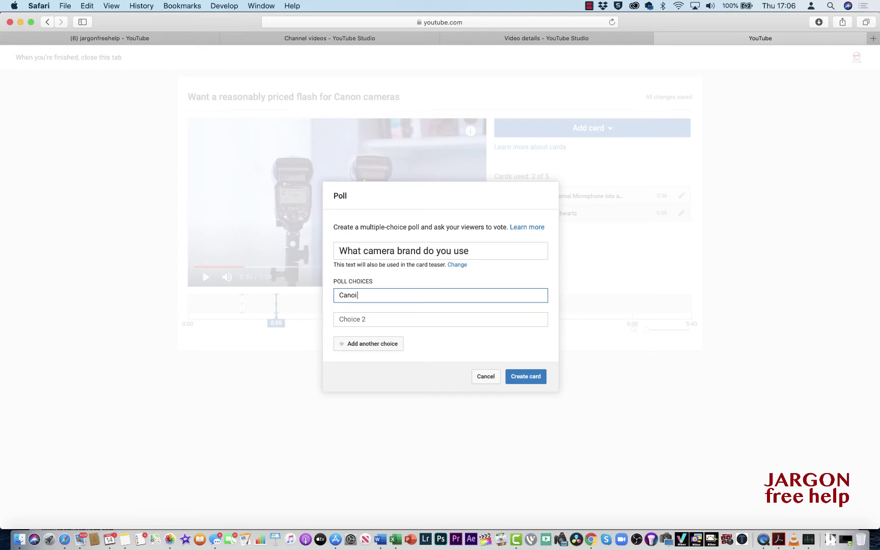
key(Tab)
text(Nikon)
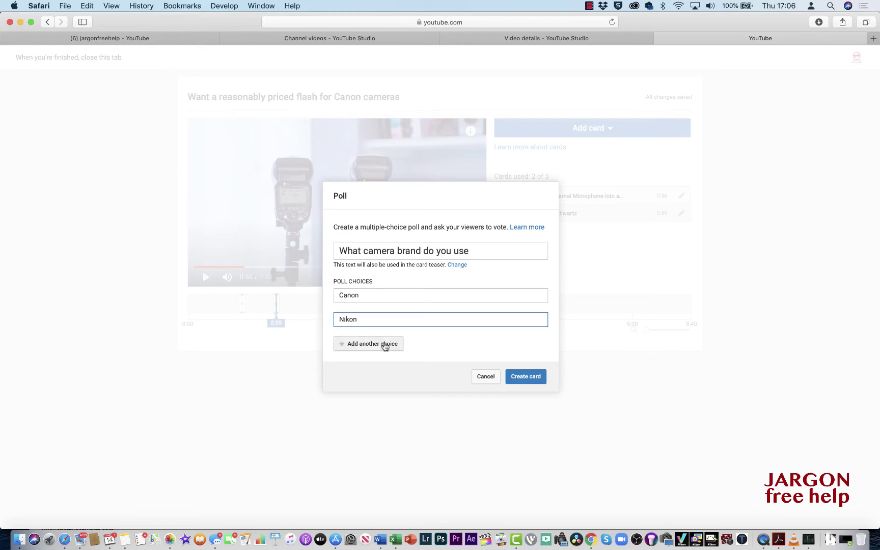
click(384, 343)
text(Sony)
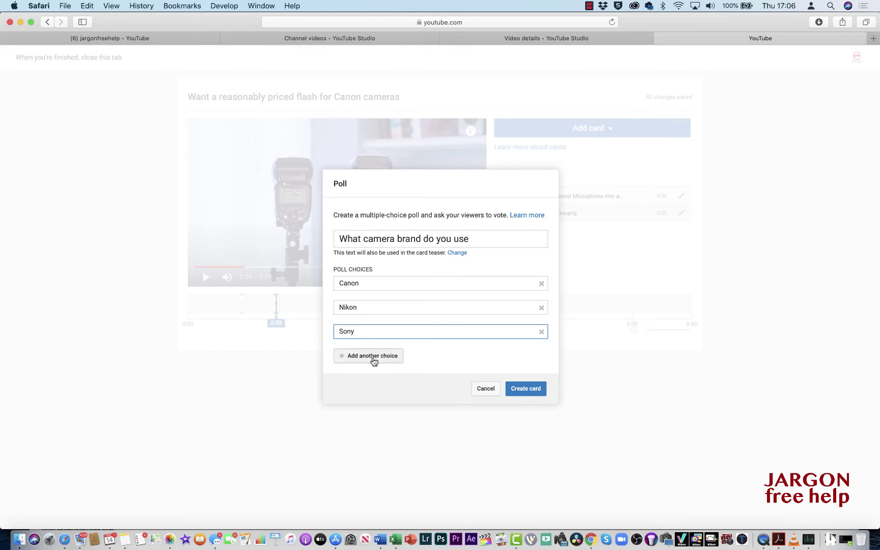
click(372, 355)
text(Olympus)
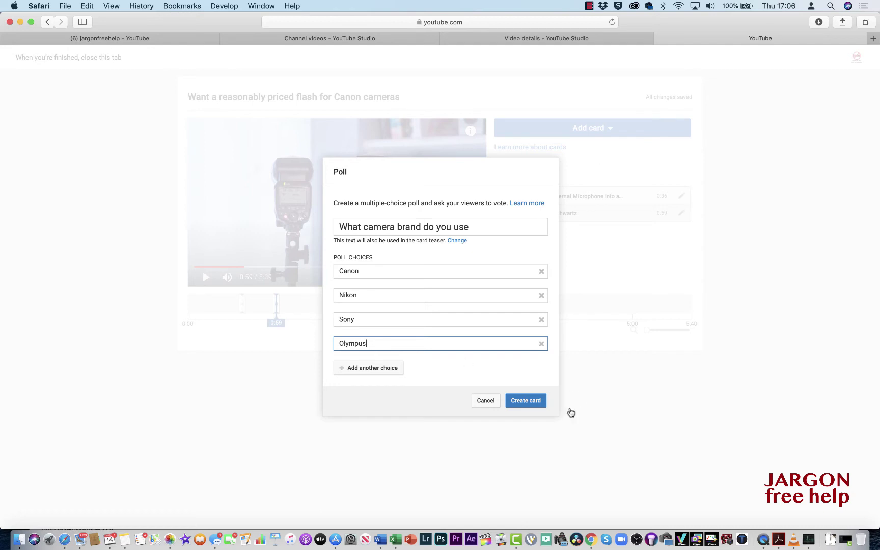
click(382, 369)
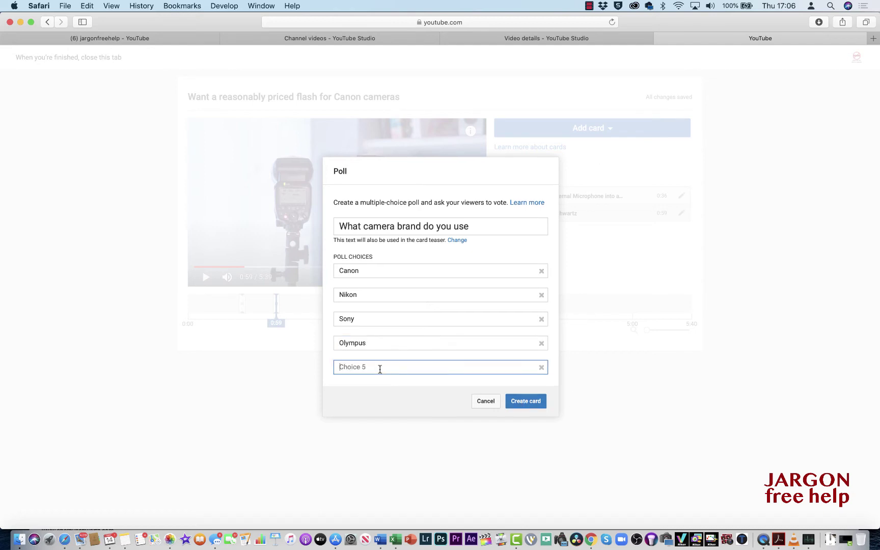
text(P)
text(iFilm)
click(525, 401)
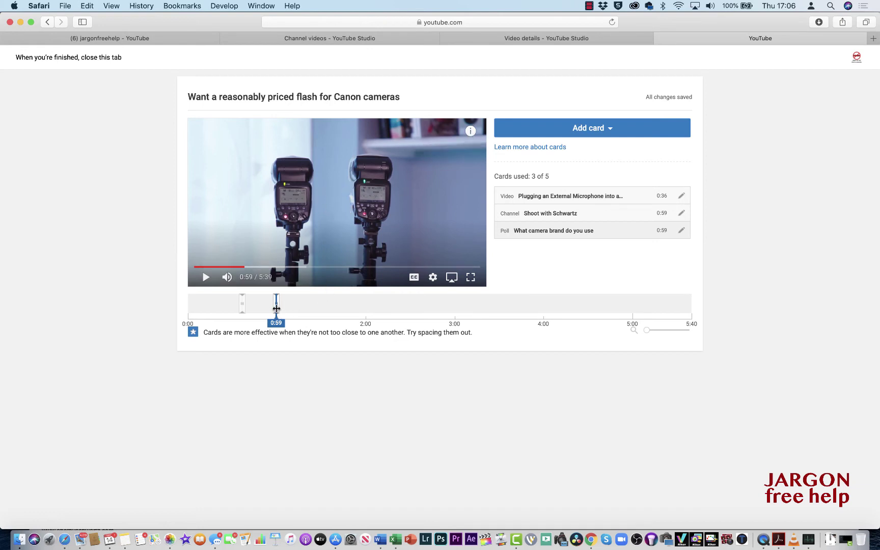
Step: Drag the poll card marker to 1:38 and check its settings without changes
drag(277, 309, 336, 313)
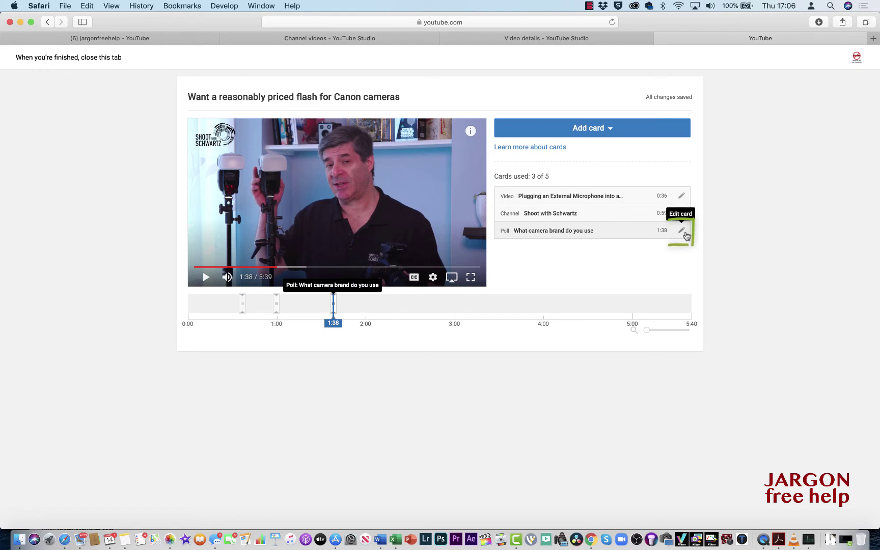
click(681, 233)
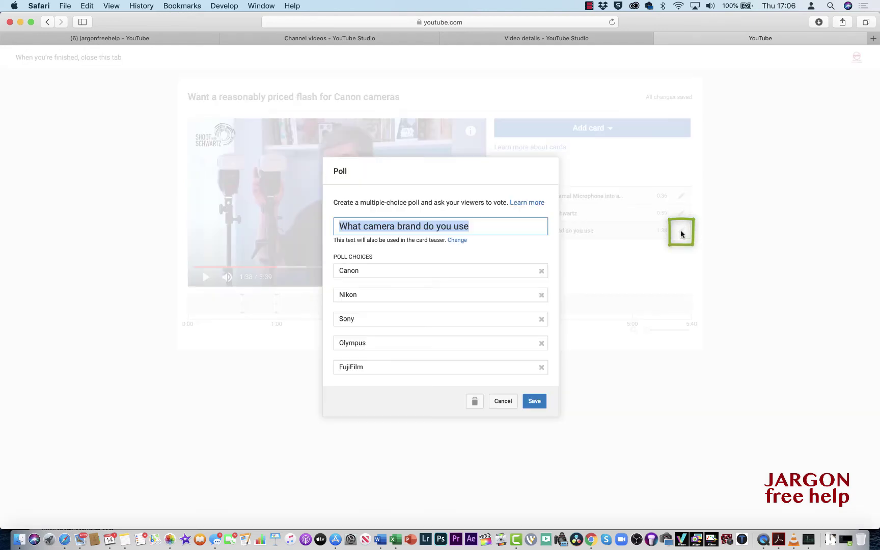
click(503, 402)
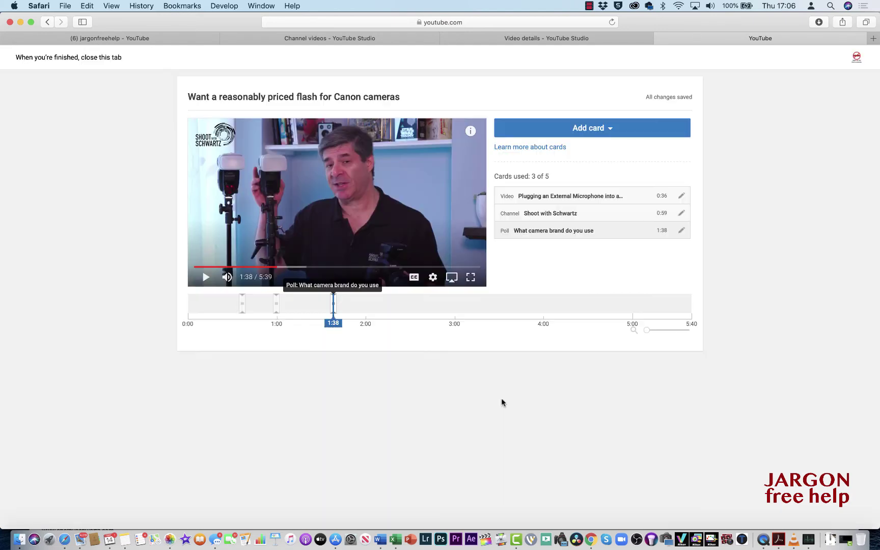
Step: Check the Shoot with Schwartz channel card's settings twice, leaving the card unchanged
click(683, 214)
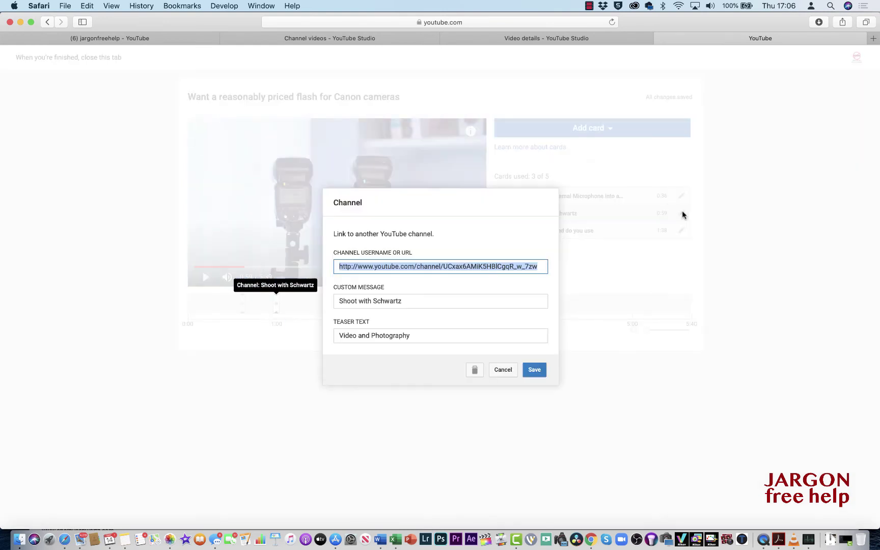
click(505, 369)
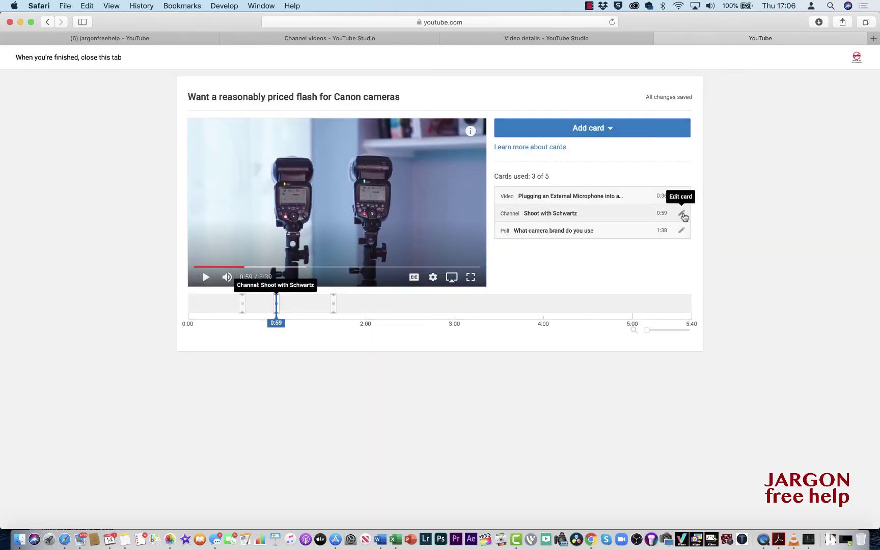
click(682, 213)
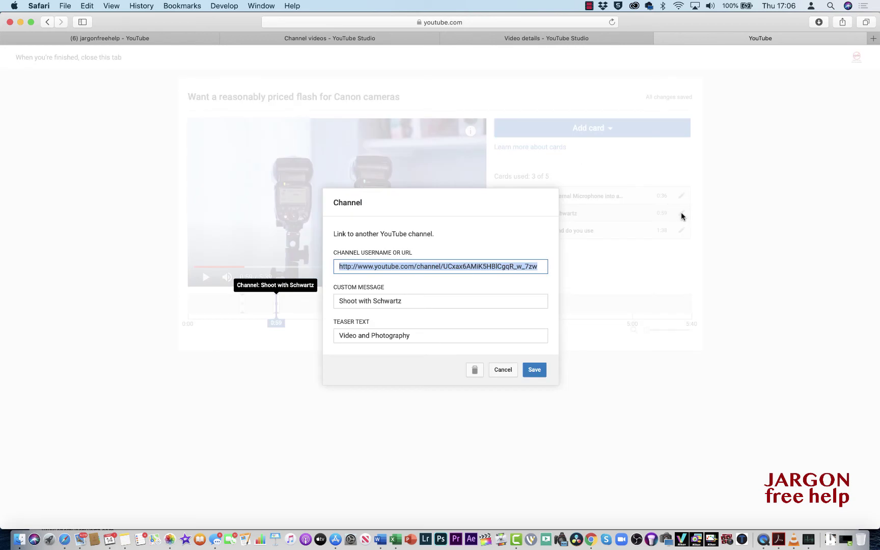
click(474, 369)
click(504, 370)
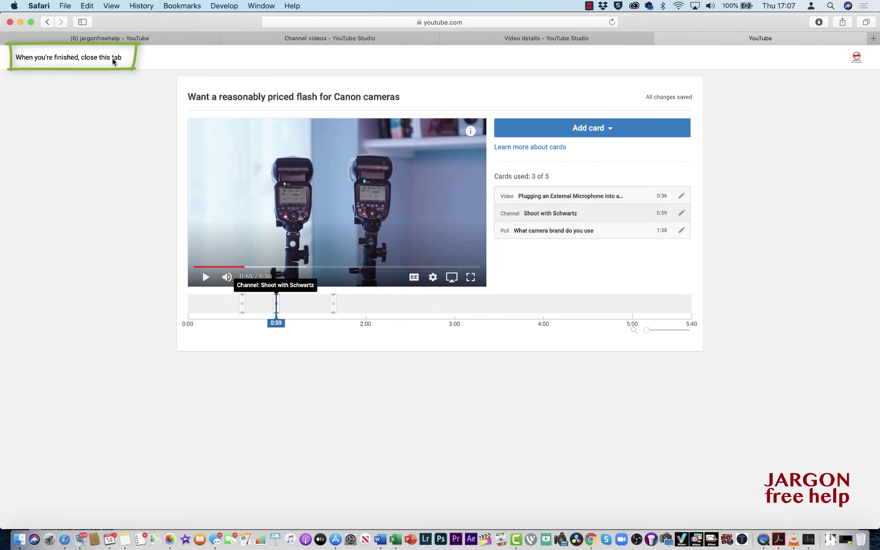
Step: Close the cards editor and return focus to the flash video's description field
click(659, 39)
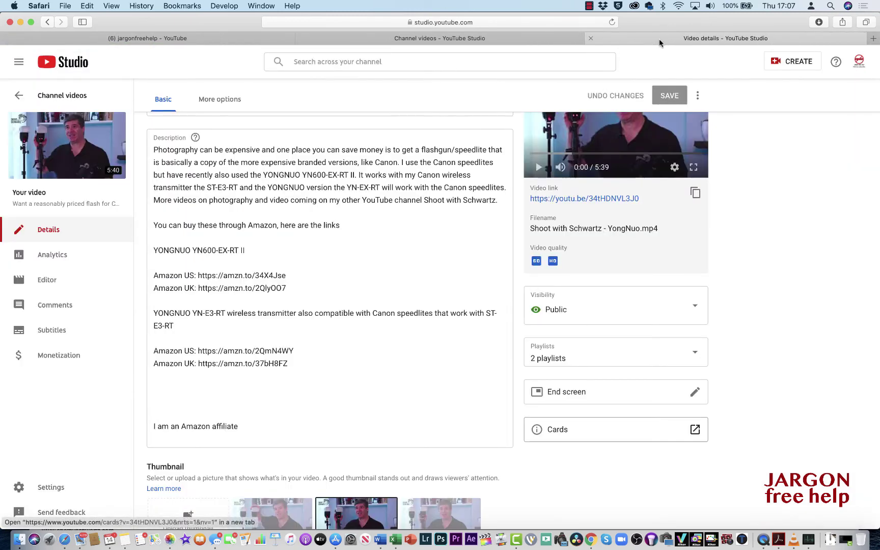
click(396, 342)
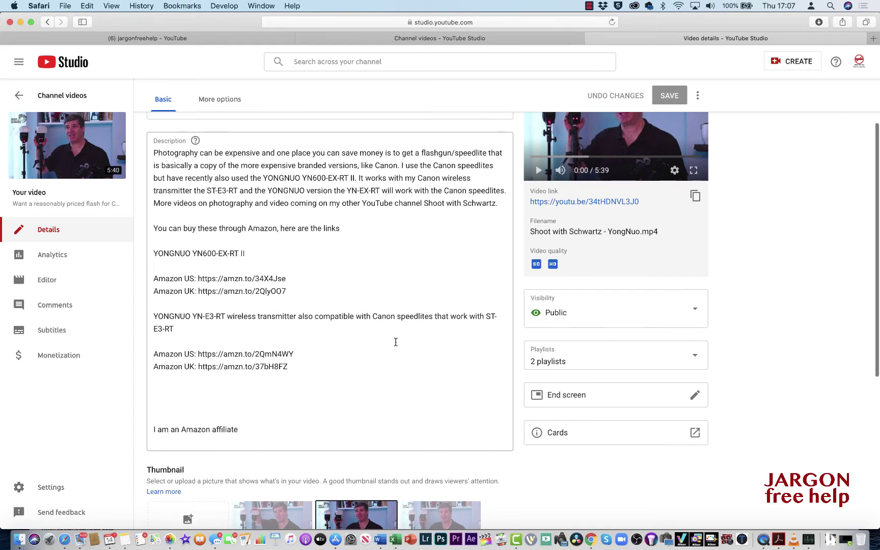
scroll(395, 345, down, 4)
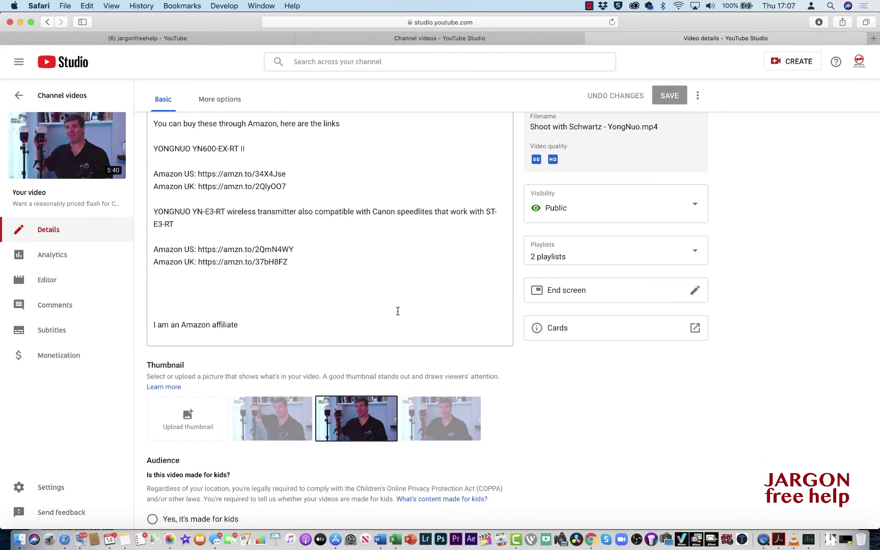
scroll(398, 311, down, 5)
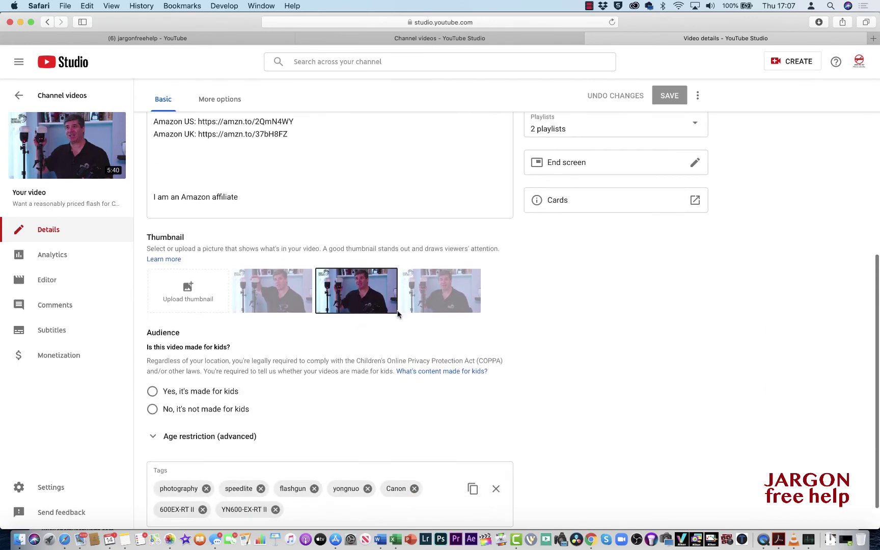
scroll(398, 313, up, 10)
scroll(397, 313, up, 3)
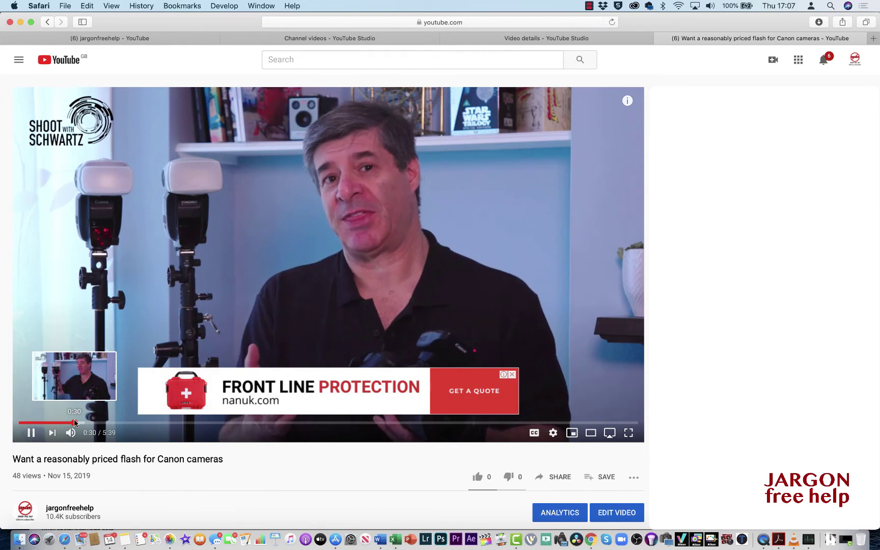
Step: Jump the Canon flash video to about 0:30 and dismiss the overlay ad banner
click(74, 424)
click(511, 375)
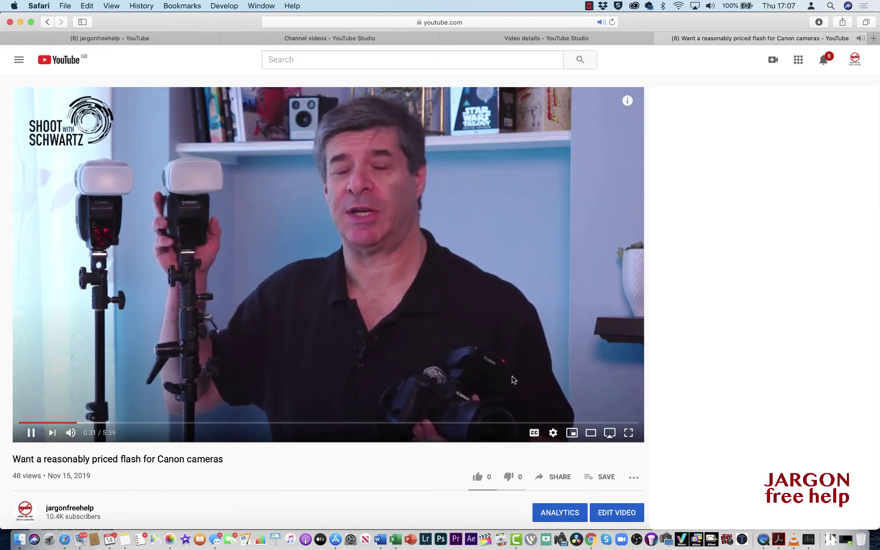
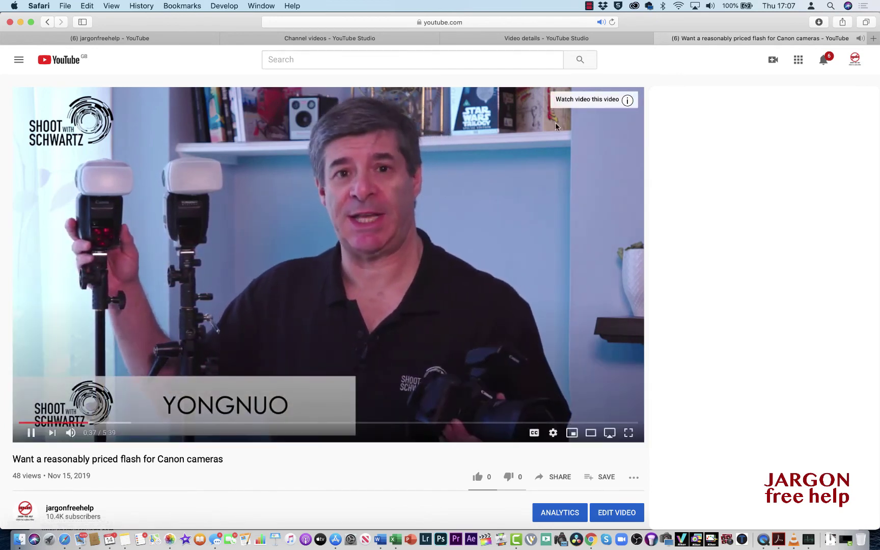
Step: Vote Canon in the Canon flash video's camera-brand poll card, then close and re-check the cards panel
click(627, 99)
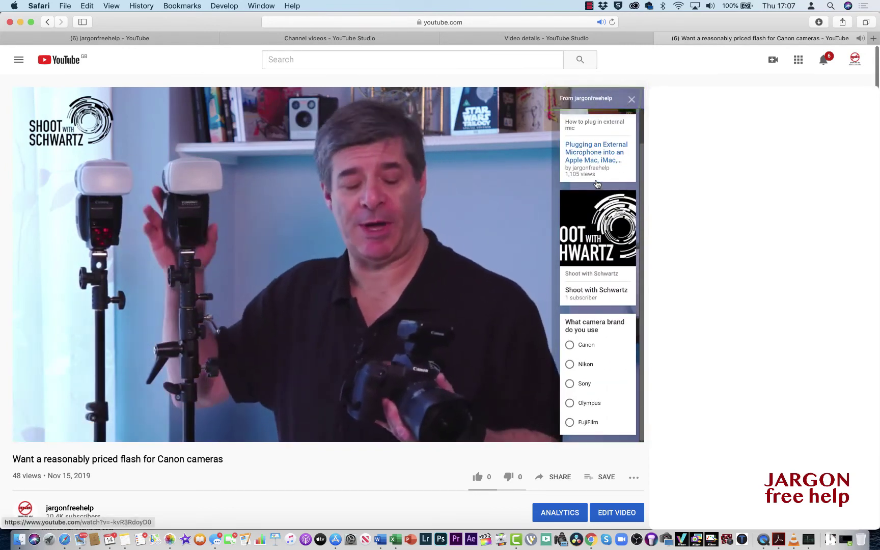
click(569, 344)
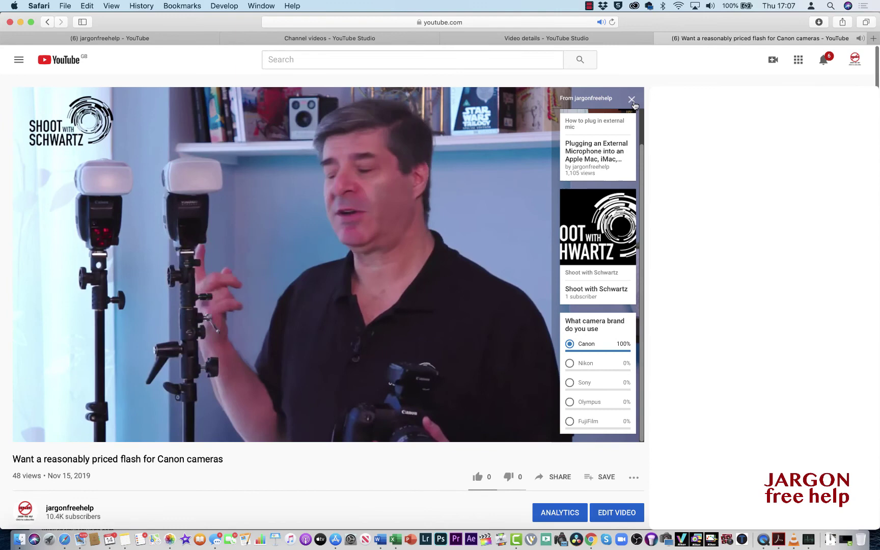
click(631, 98)
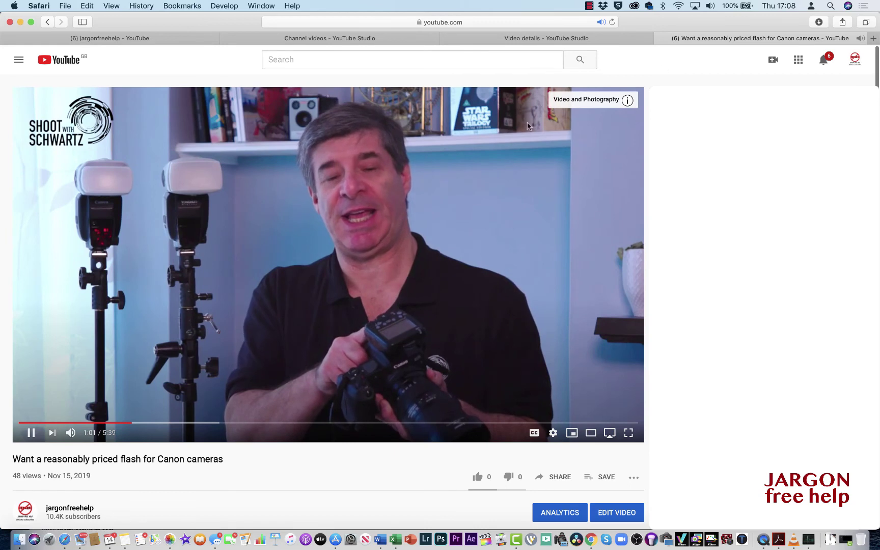
click(627, 100)
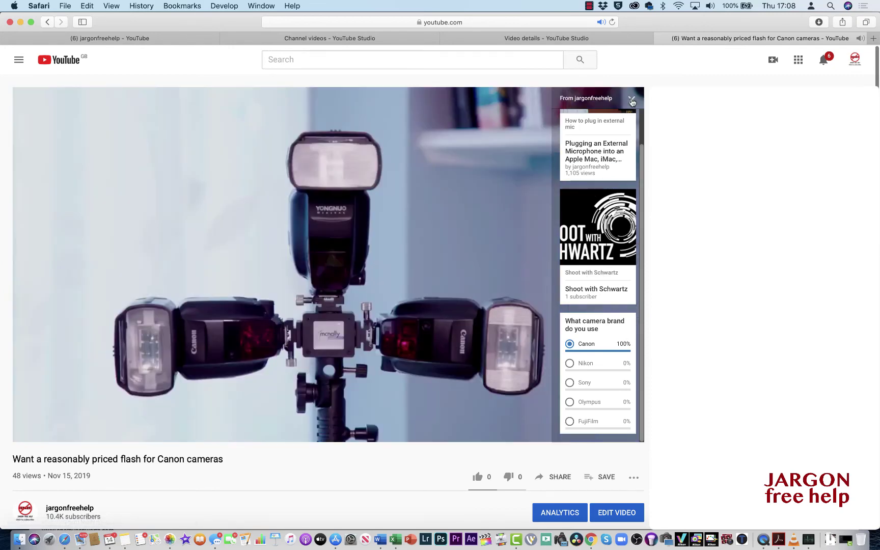
click(632, 99)
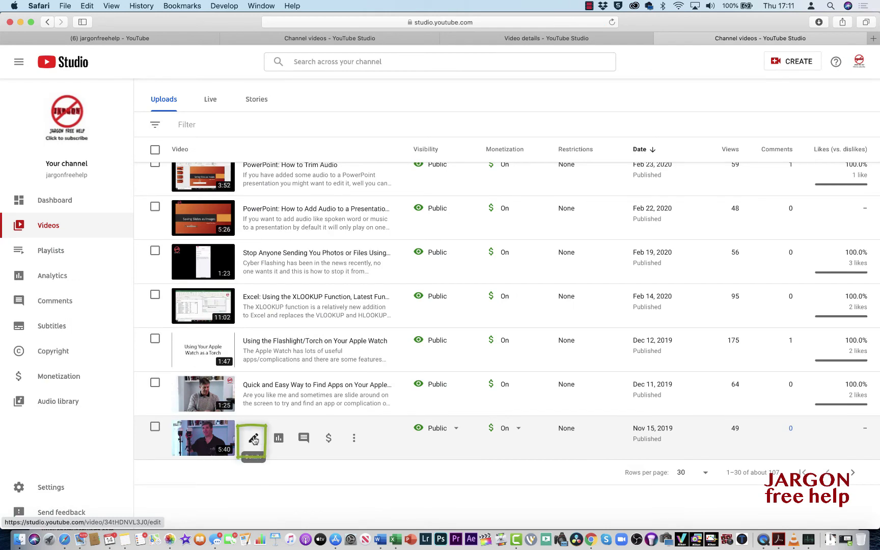
Step: From the Canon flash video's details page, open its cards editor showing video, channel and poll cards
click(254, 438)
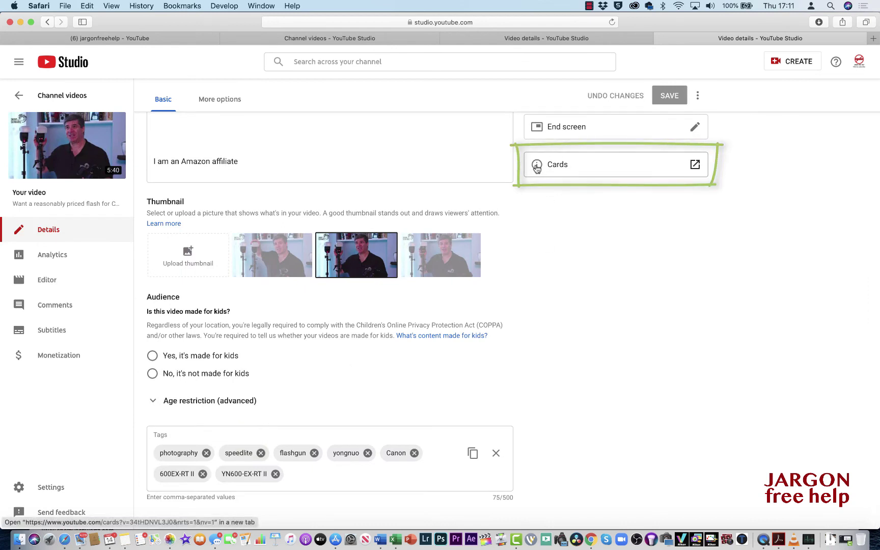
click(536, 167)
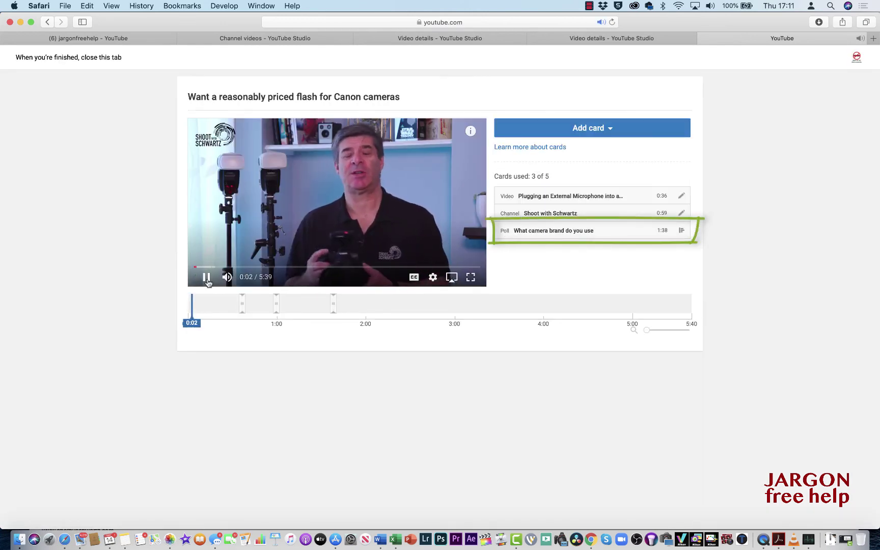
Step: Review the camera-brand poll results (Canon 100%, one response) and close the cards editor
click(457, 240)
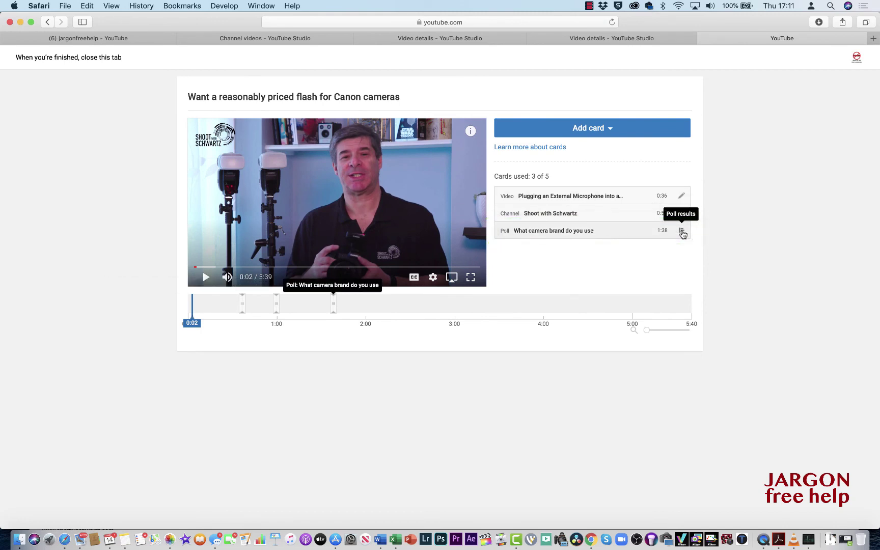
click(683, 232)
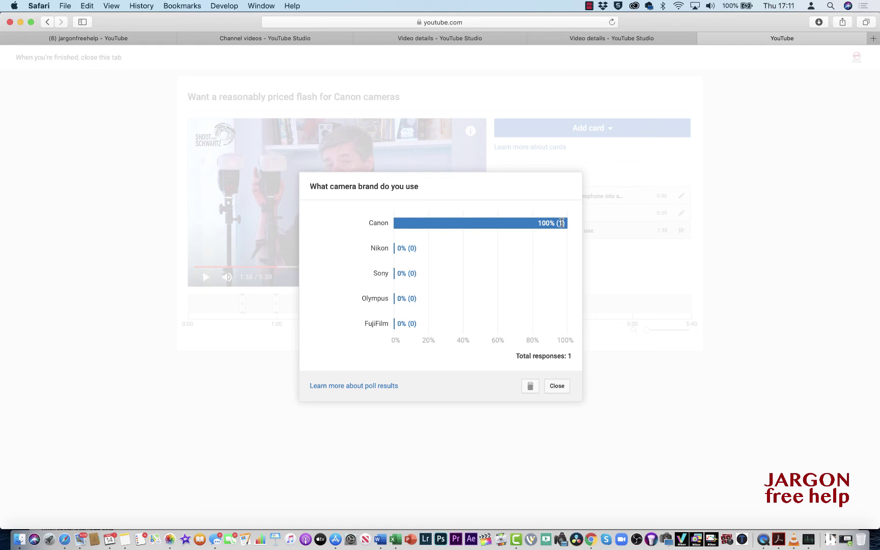
click(559, 386)
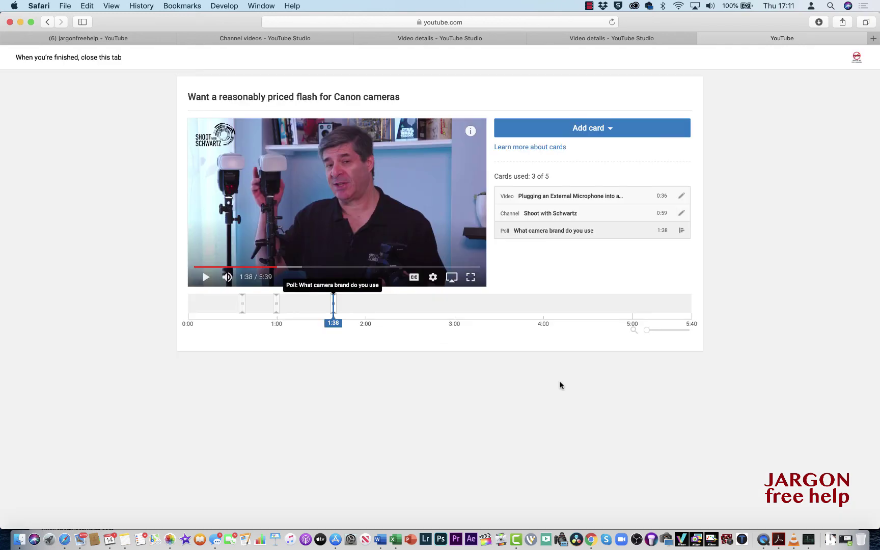
click(703, 39)
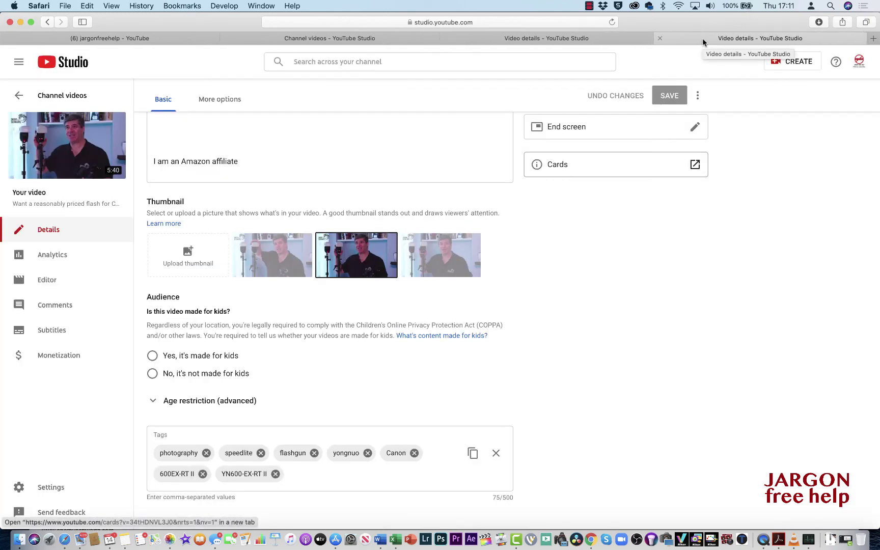